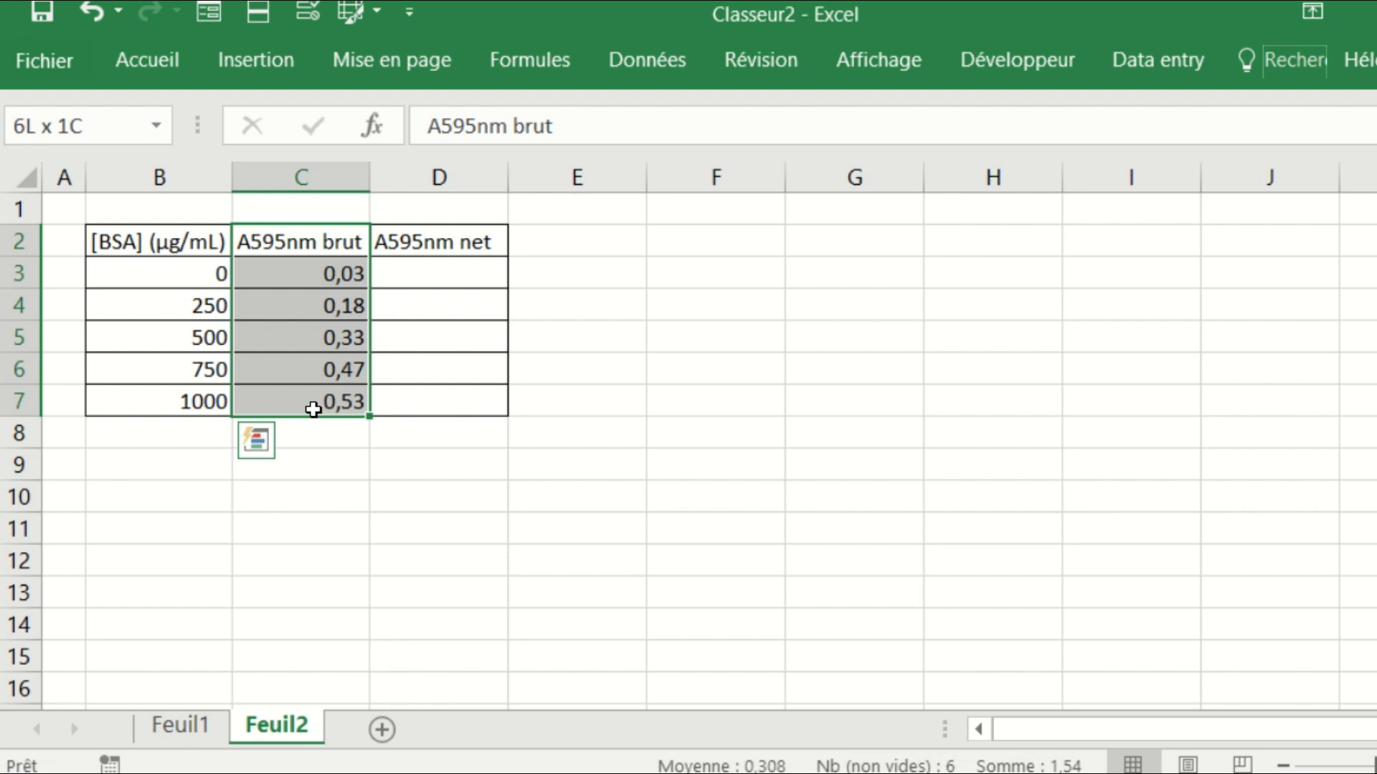
Step: Enter the blank-subtraction formula =C3-$C$3 in D3 and fill it down to D7
{"action": "left_click", "coordinate": [315, 558]}
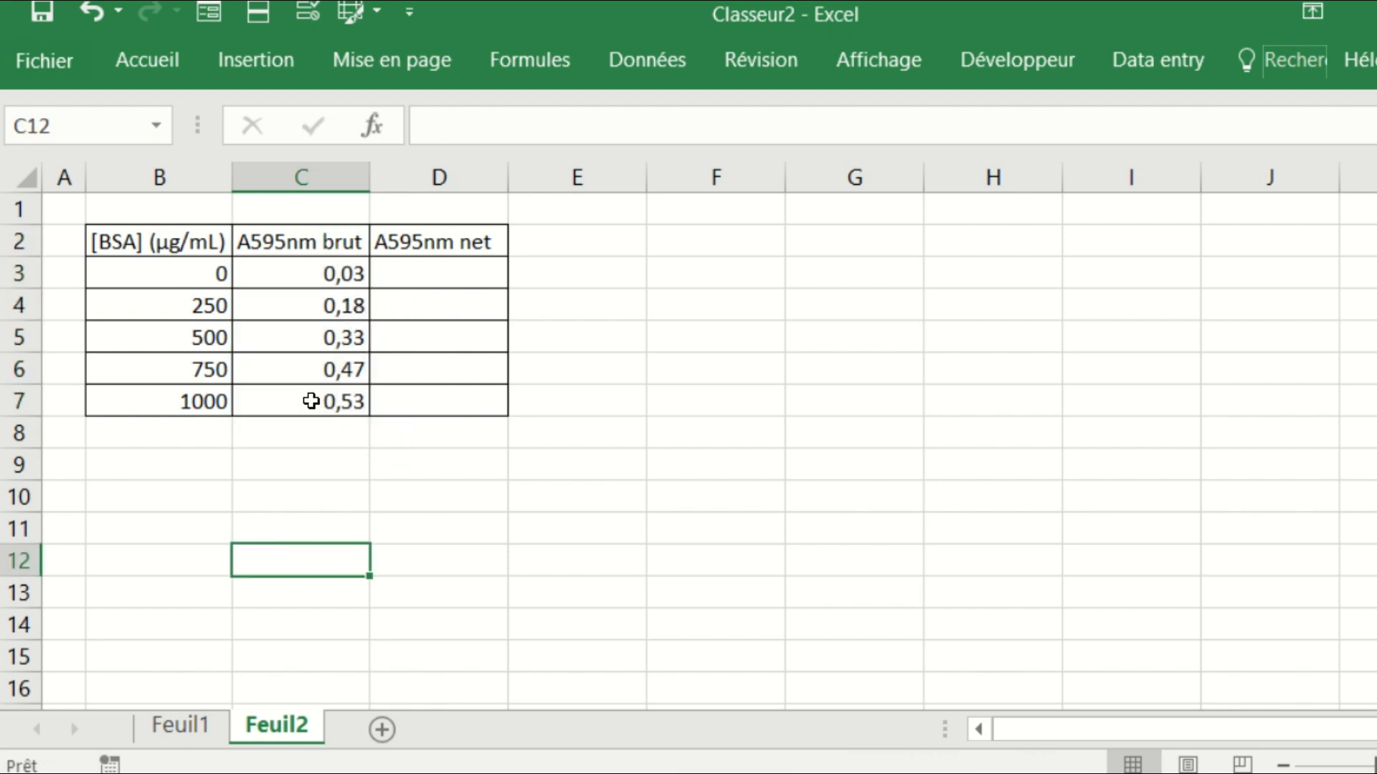
{"action": "left_click", "coordinate": [435, 280]}
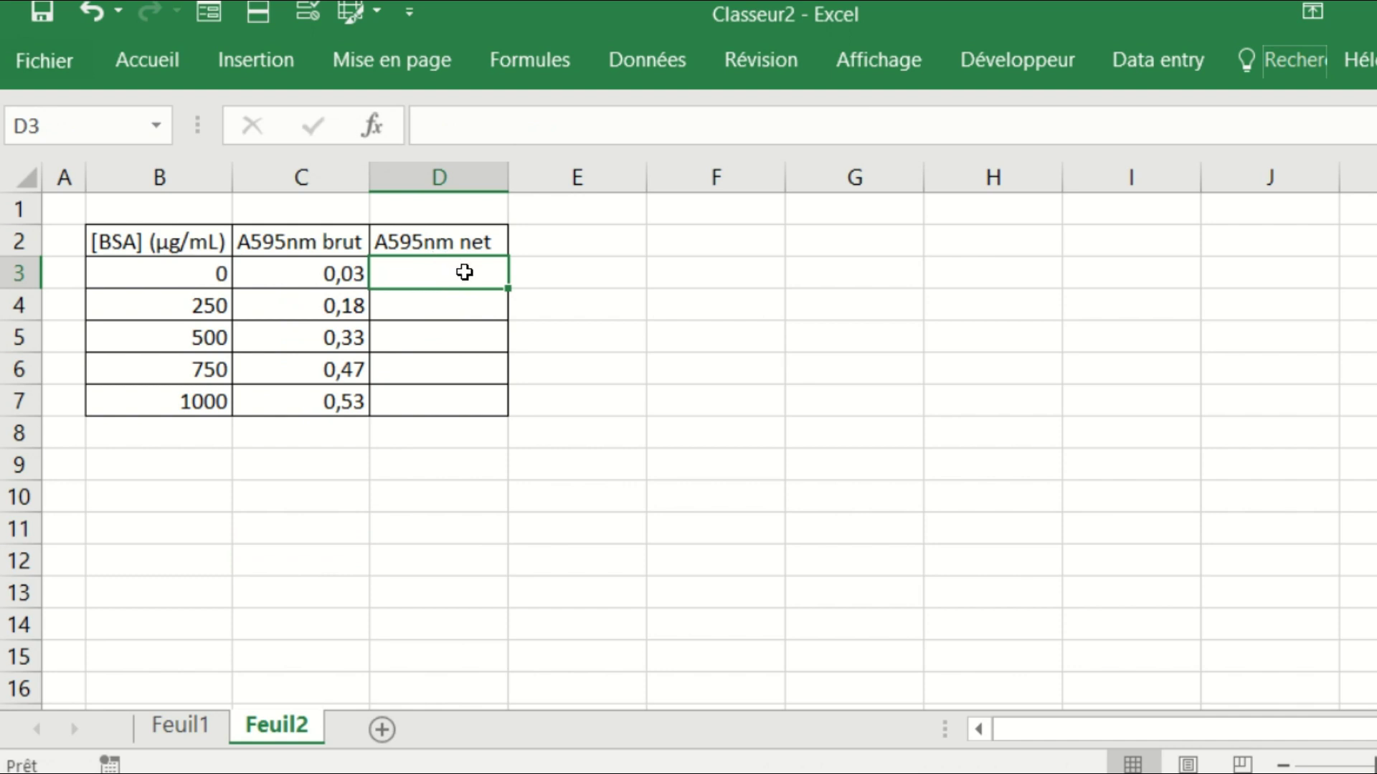
{"action": "type", "text": "="}
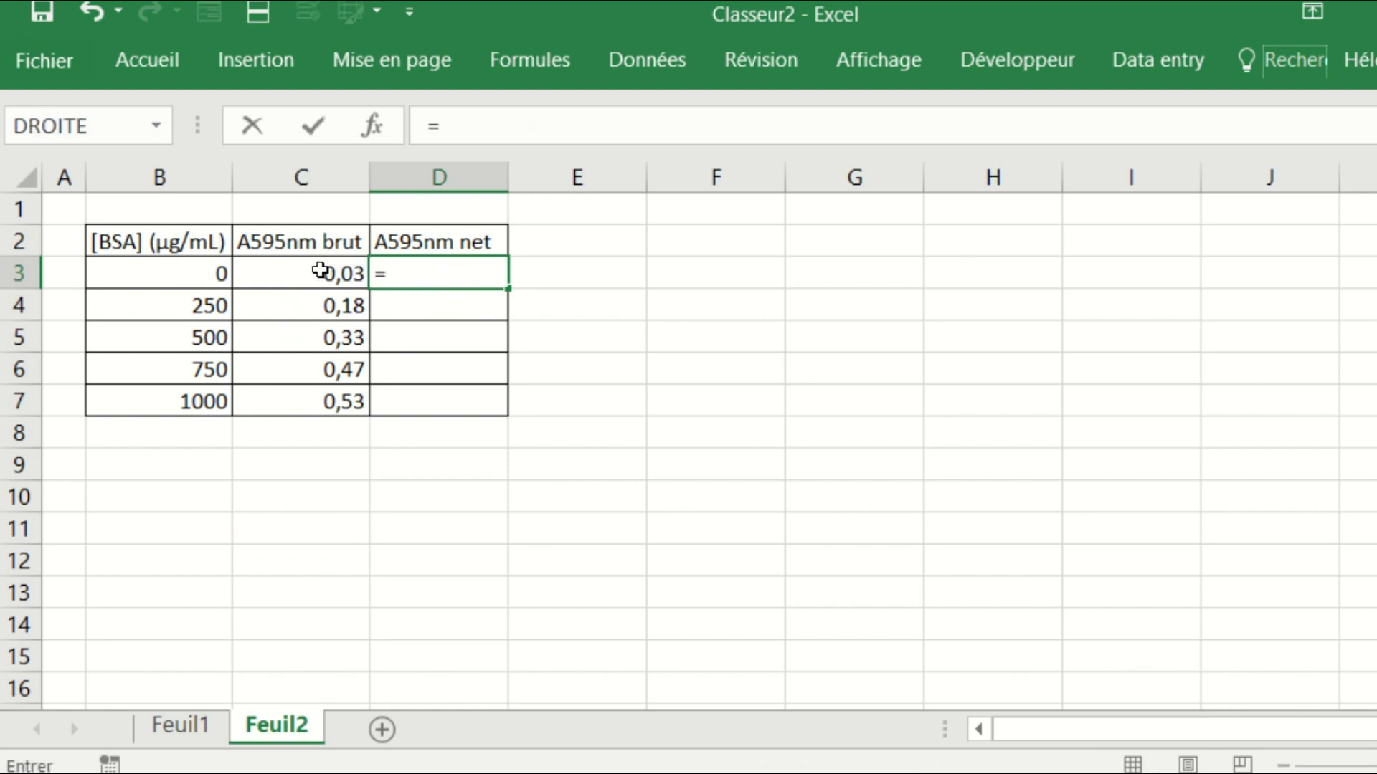
{"action": "left_click", "coordinate": [326, 272]}
{"action": "type", "text": "-"}
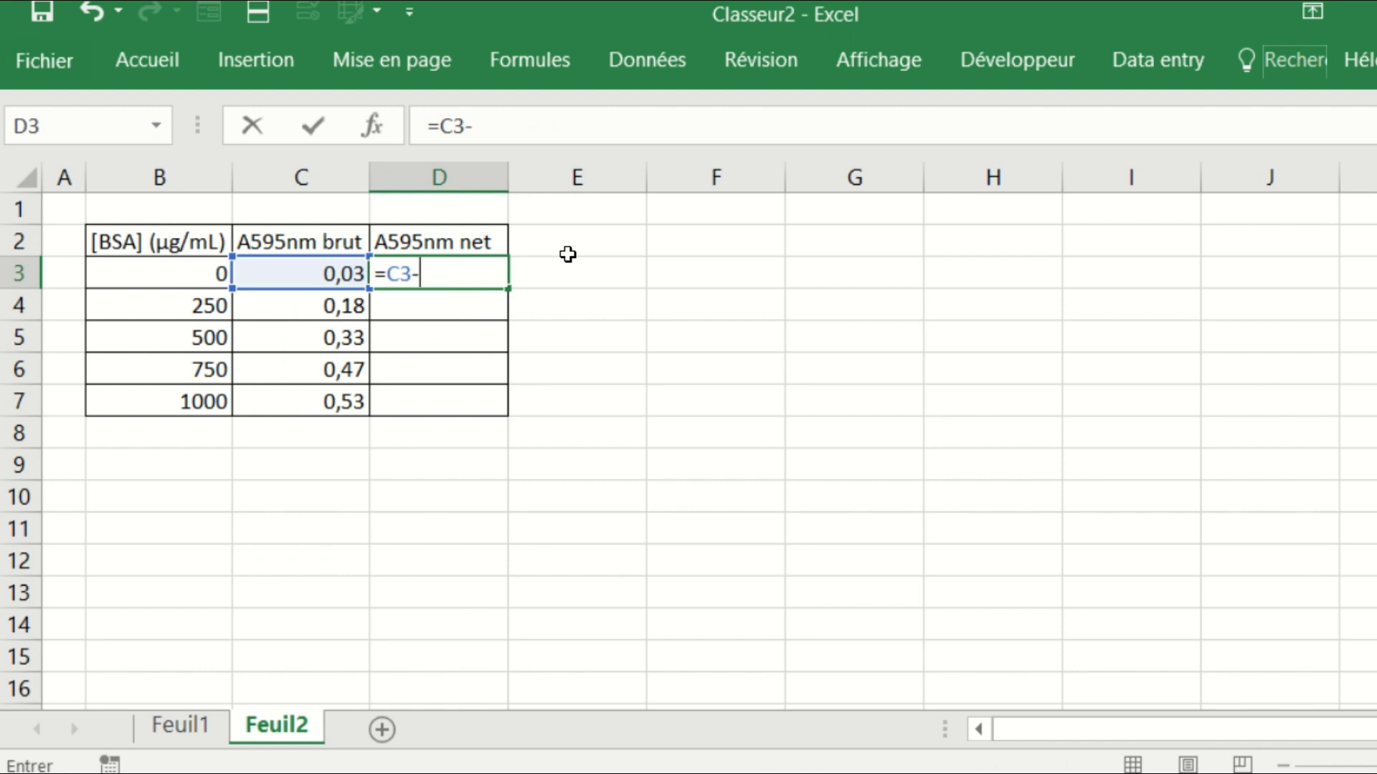
{"action": "left_click", "coordinate": [297, 274]}
{"action": "left_click", "coordinate": [440, 276]}
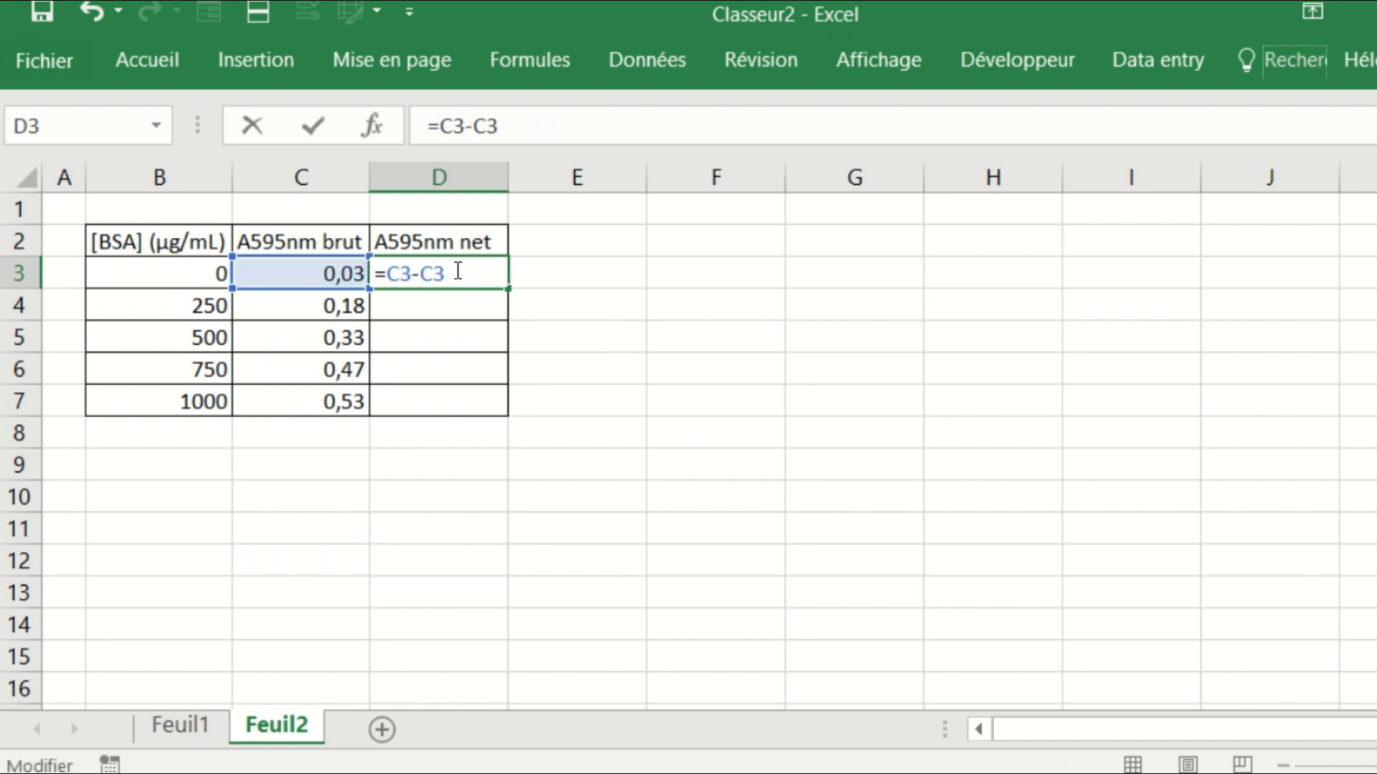
{"action": "key", "text": "F4"}
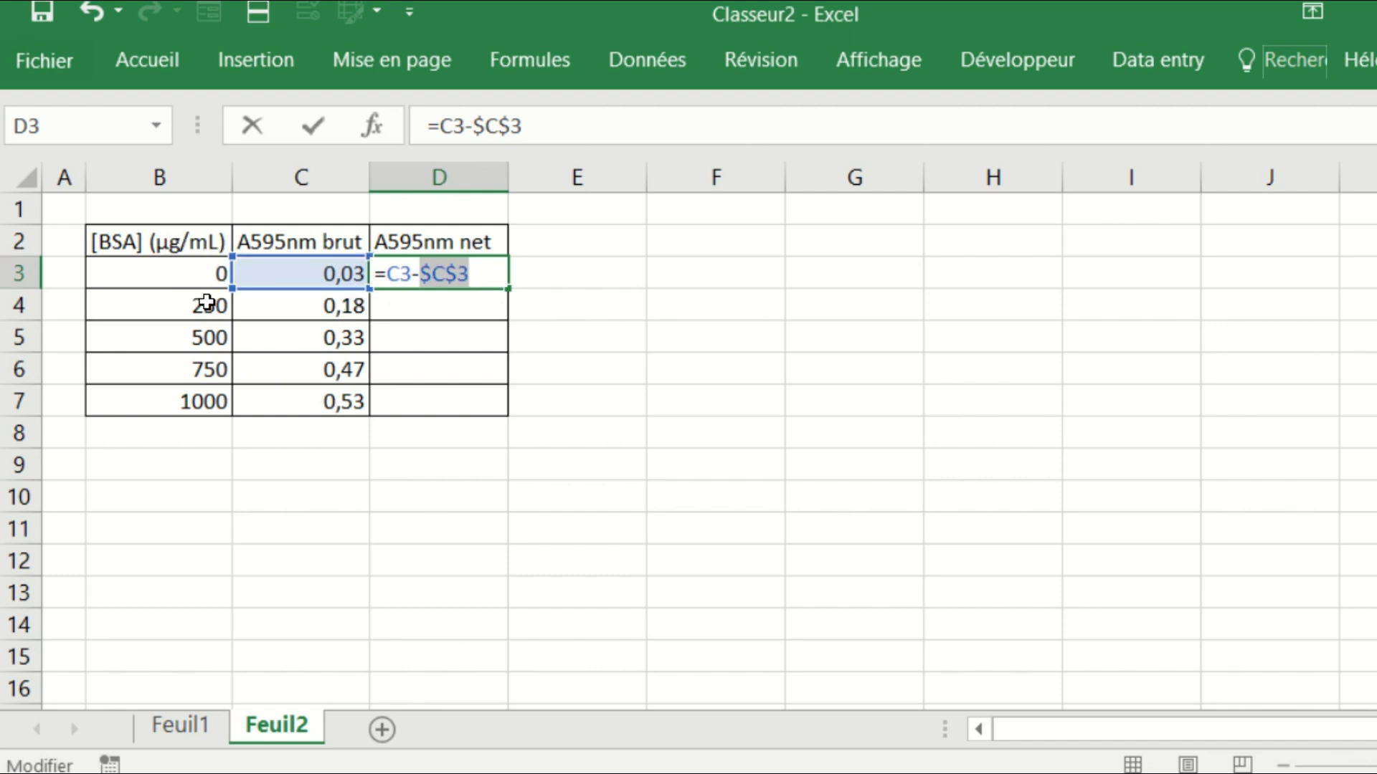
{"action": "key", "text": "Return"}
{"action": "left_click", "coordinate": [482, 275]}
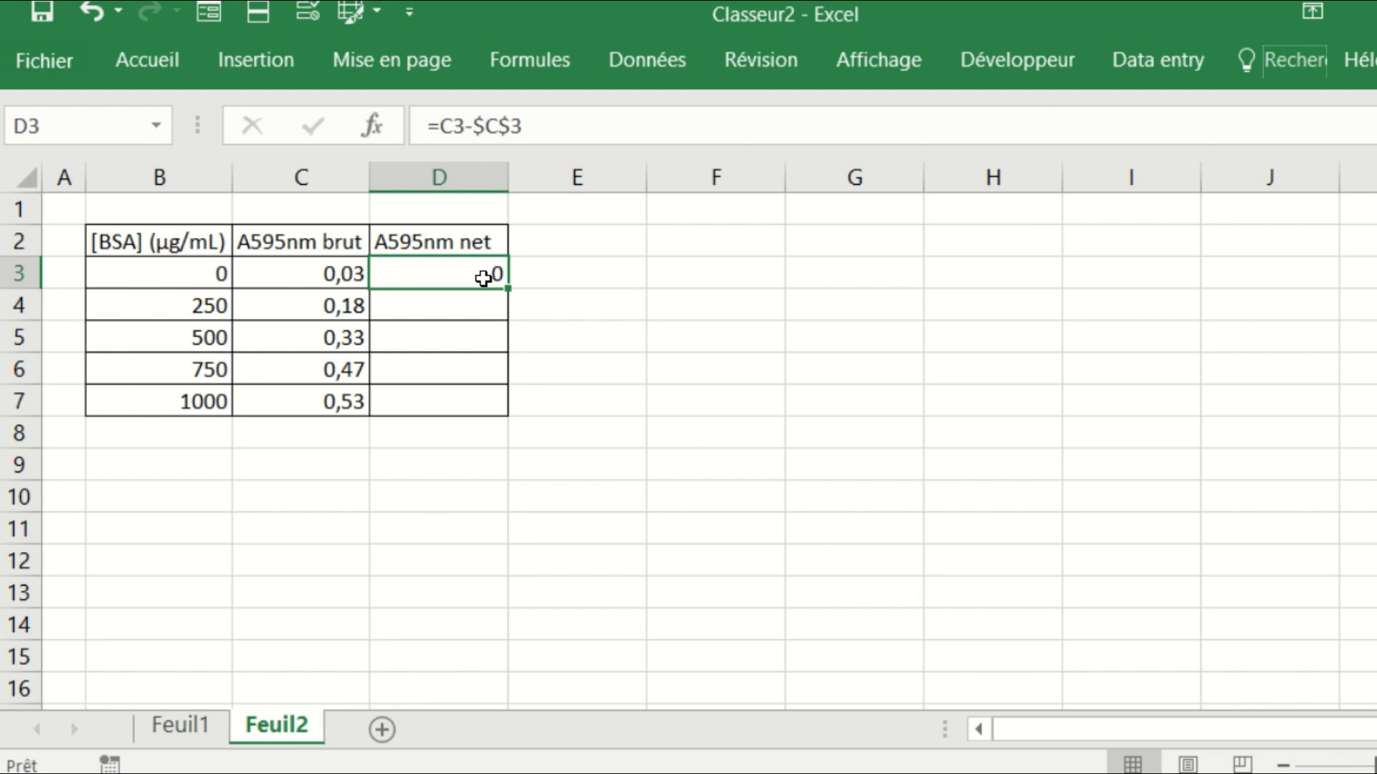
{"action": "left_click_drag", "start_coordinate": [510, 310], "coordinate": [510, 405]}
Step: Examine the filled formulas in D3 and D4, checking which cells the relative and absolute references point to
{"action": "left_click", "coordinate": [427, 302]}
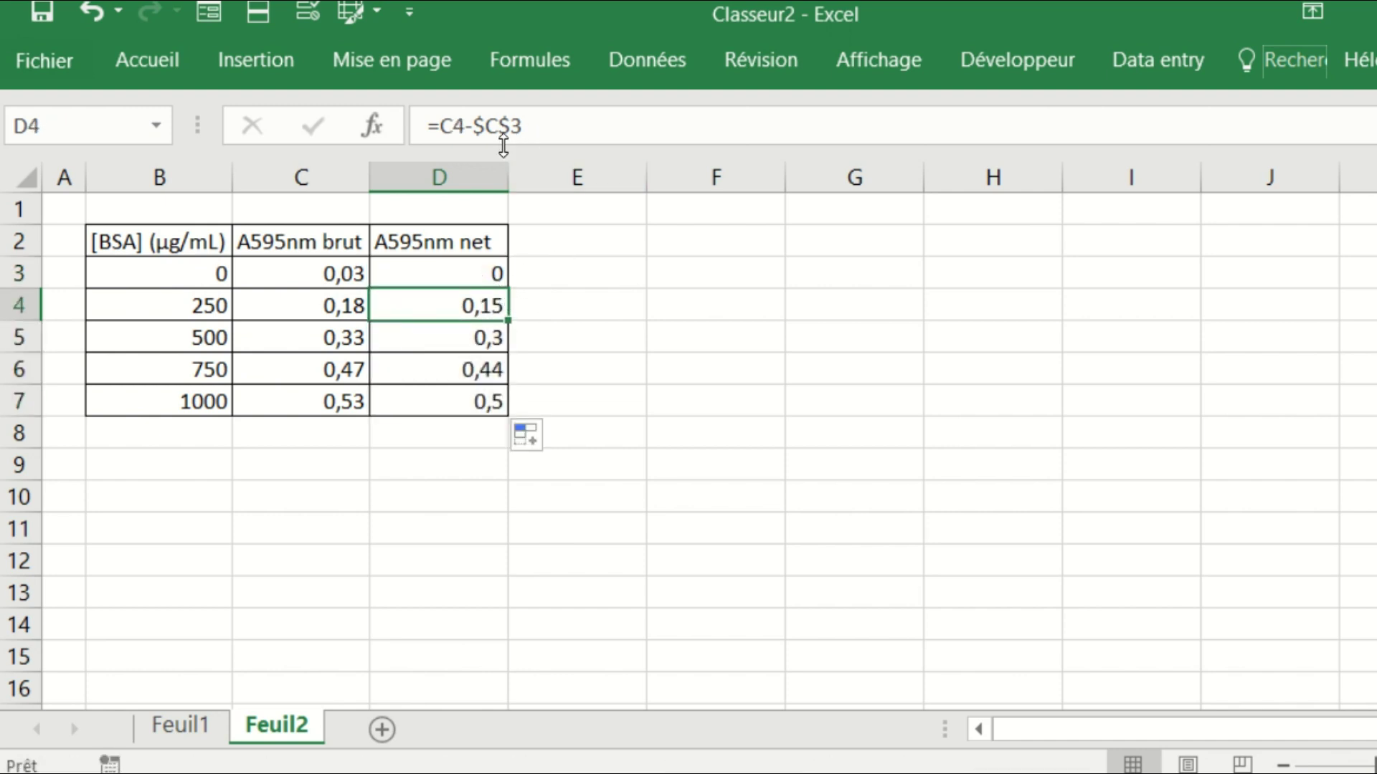
{"action": "left_click", "coordinate": [461, 271]}
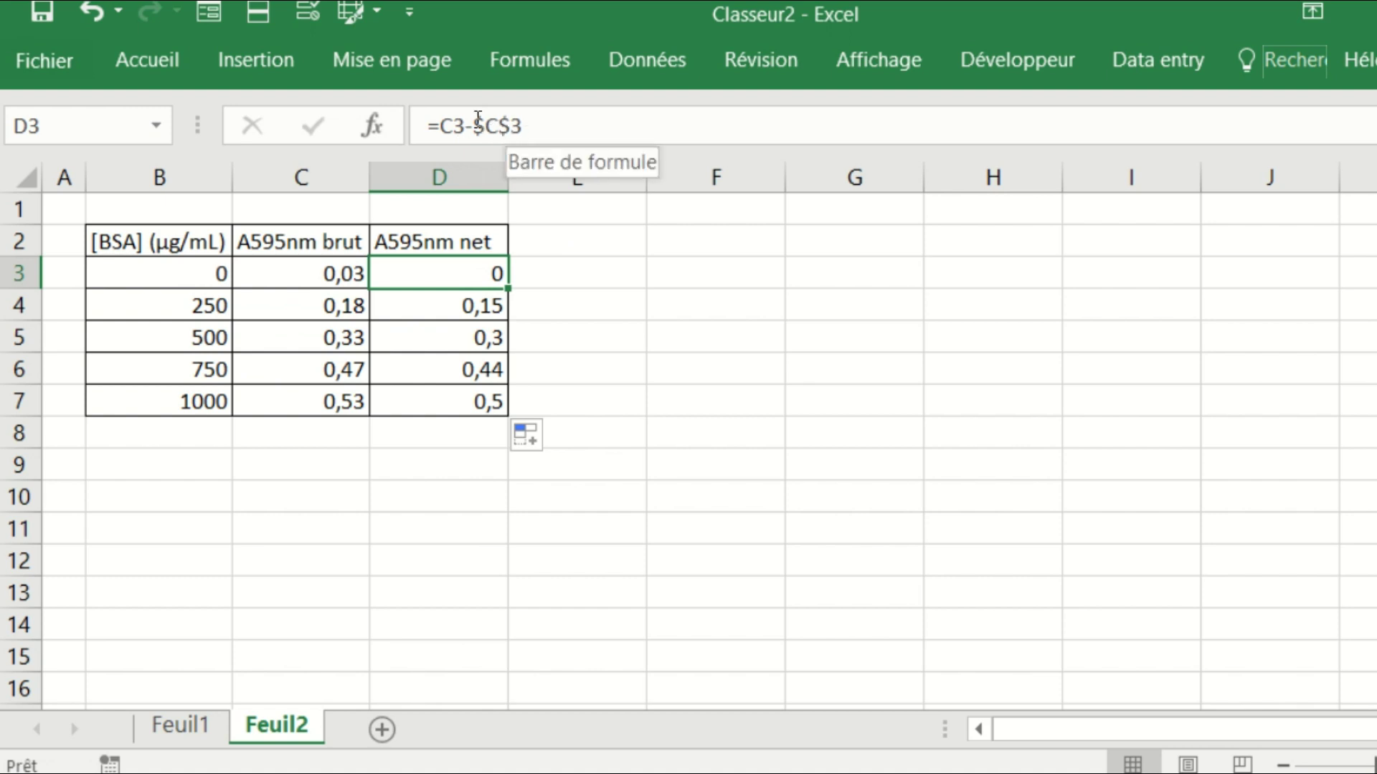
{"action": "left_click", "coordinate": [456, 310]}
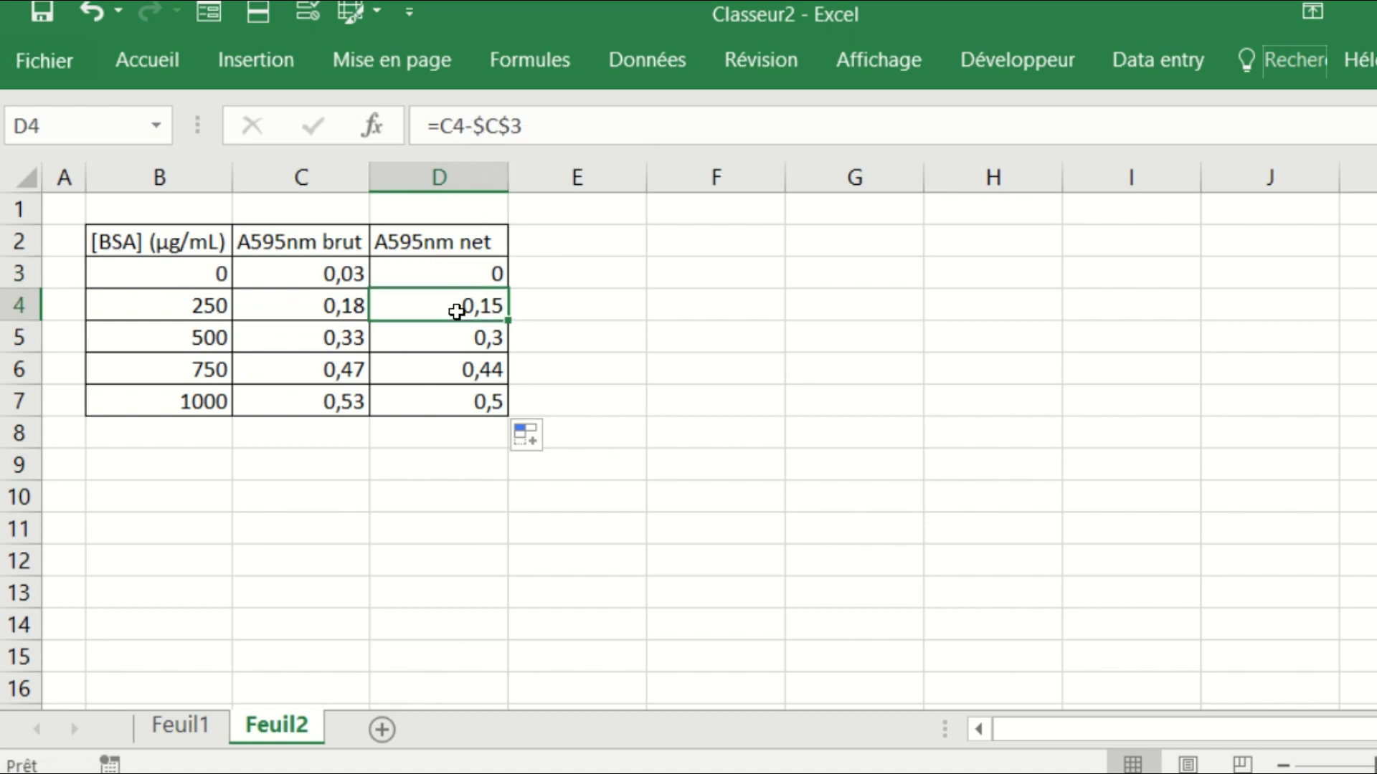
{"action": "left_click", "coordinate": [447, 128]}
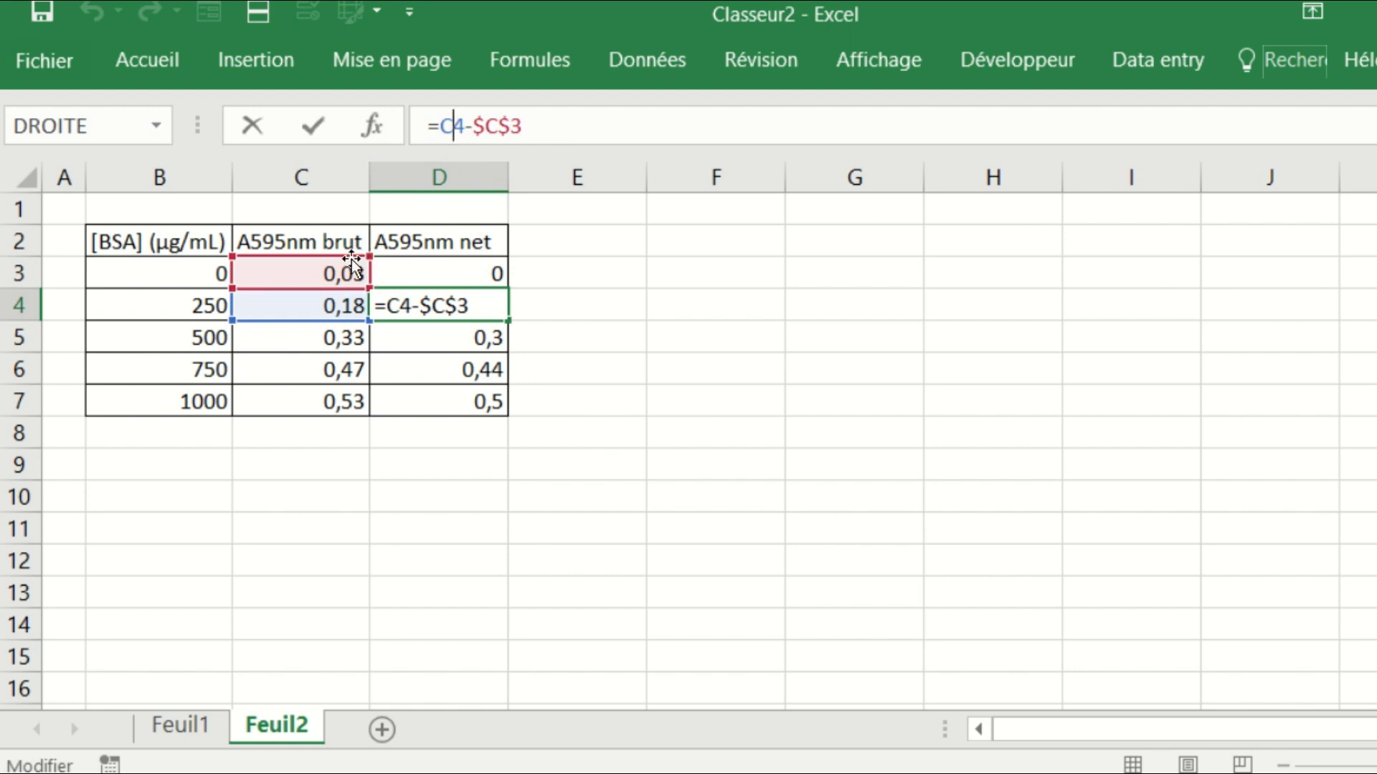
{"action": "key", "text": "Return"}
{"action": "left_click", "coordinate": [633, 326]}
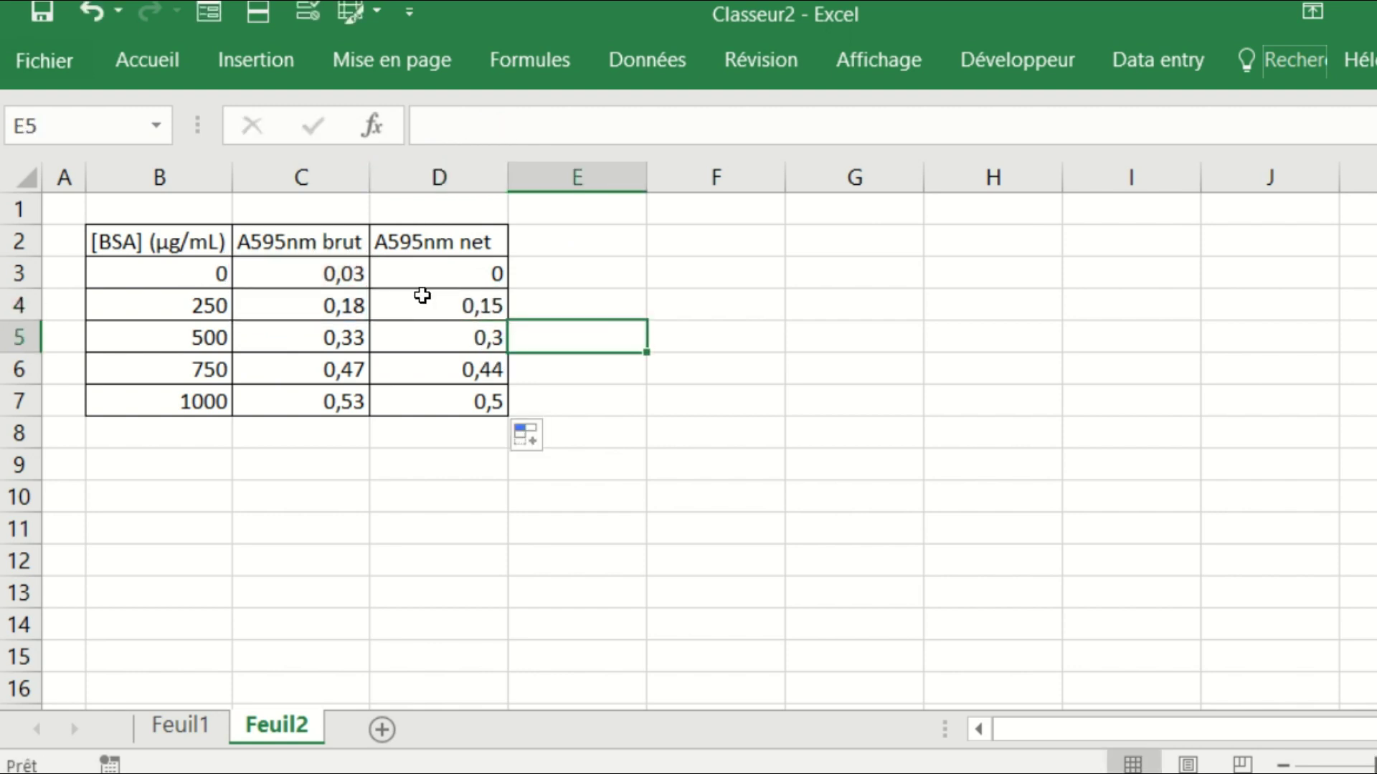
Step: Insert a markers-only scatter chart from B2:B7 and D2:D7, placed beside the table from column E to J
{"action": "left_click_drag", "start_coordinate": [452, 239], "coordinate": [393, 384]}
{"action": "left_click_drag", "start_coordinate": [129, 244], "coordinate": [169, 401]}
{"action": "left_click", "coordinate": [152, 62]}
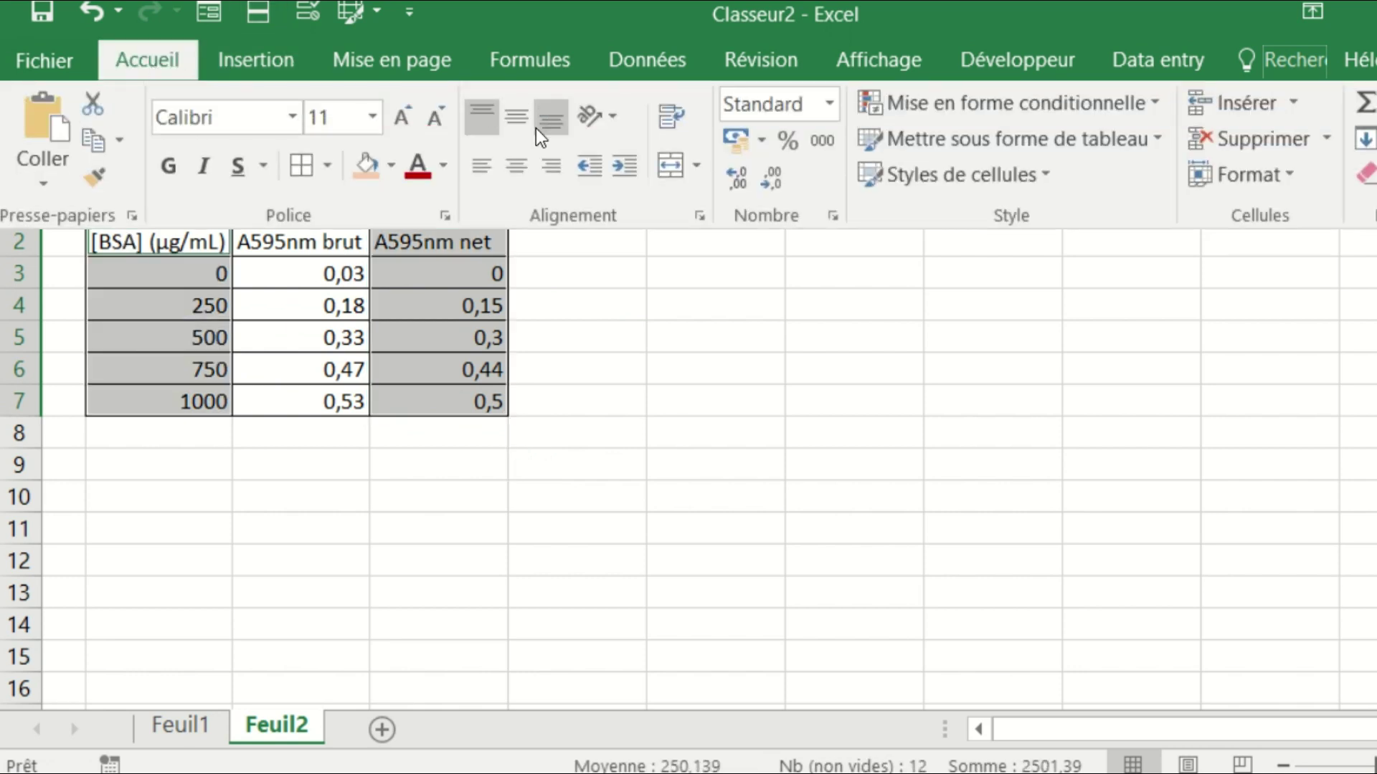
{"action": "left_click", "coordinate": [260, 59]}
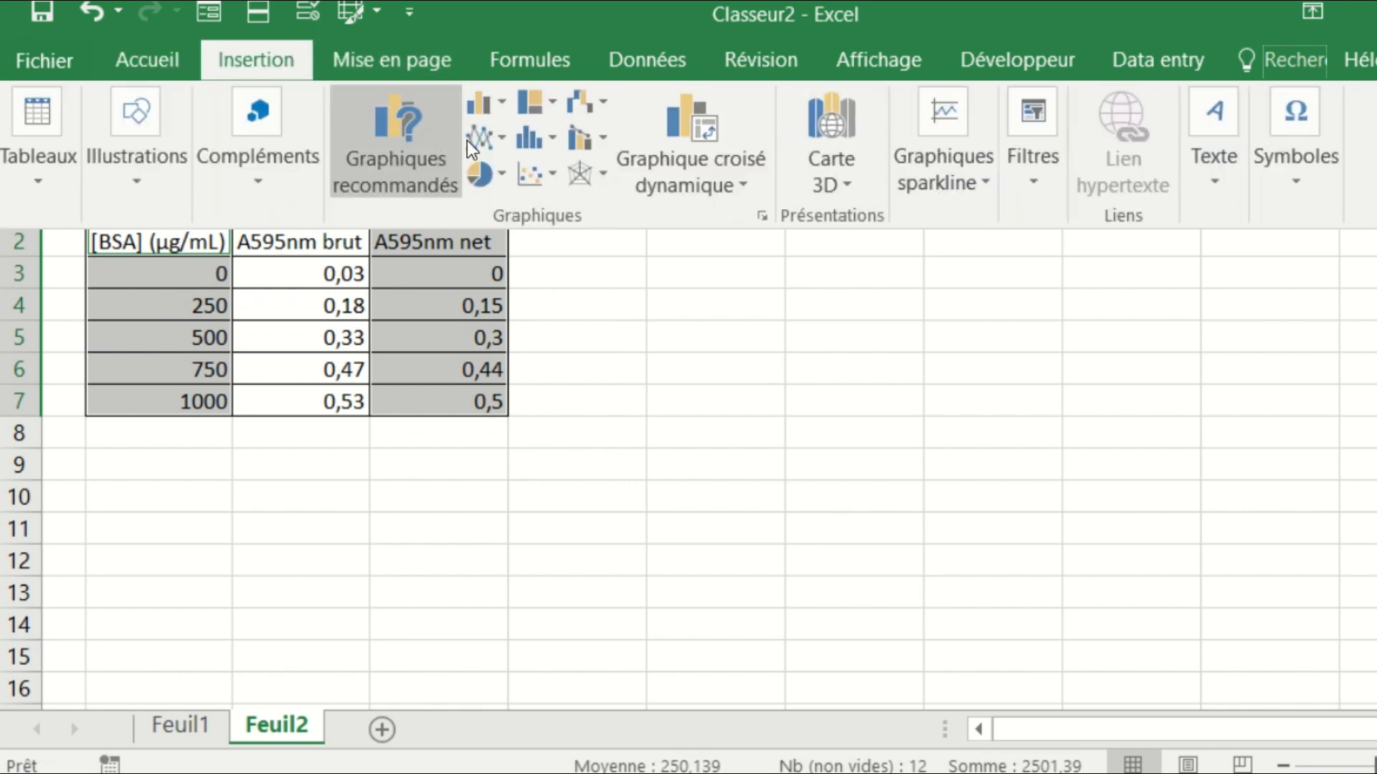
{"action": "left_click", "coordinate": [527, 172]}
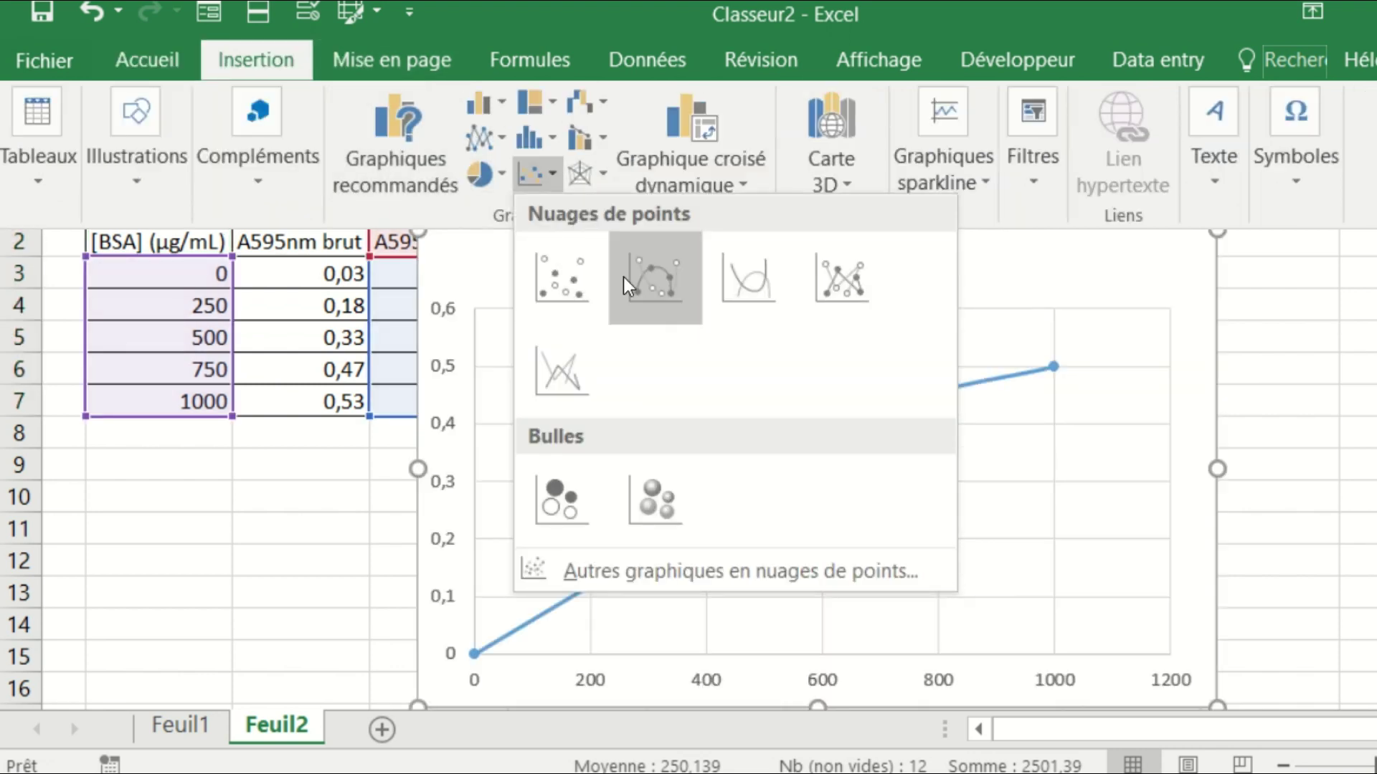
{"action": "left_click", "coordinate": [587, 275]}
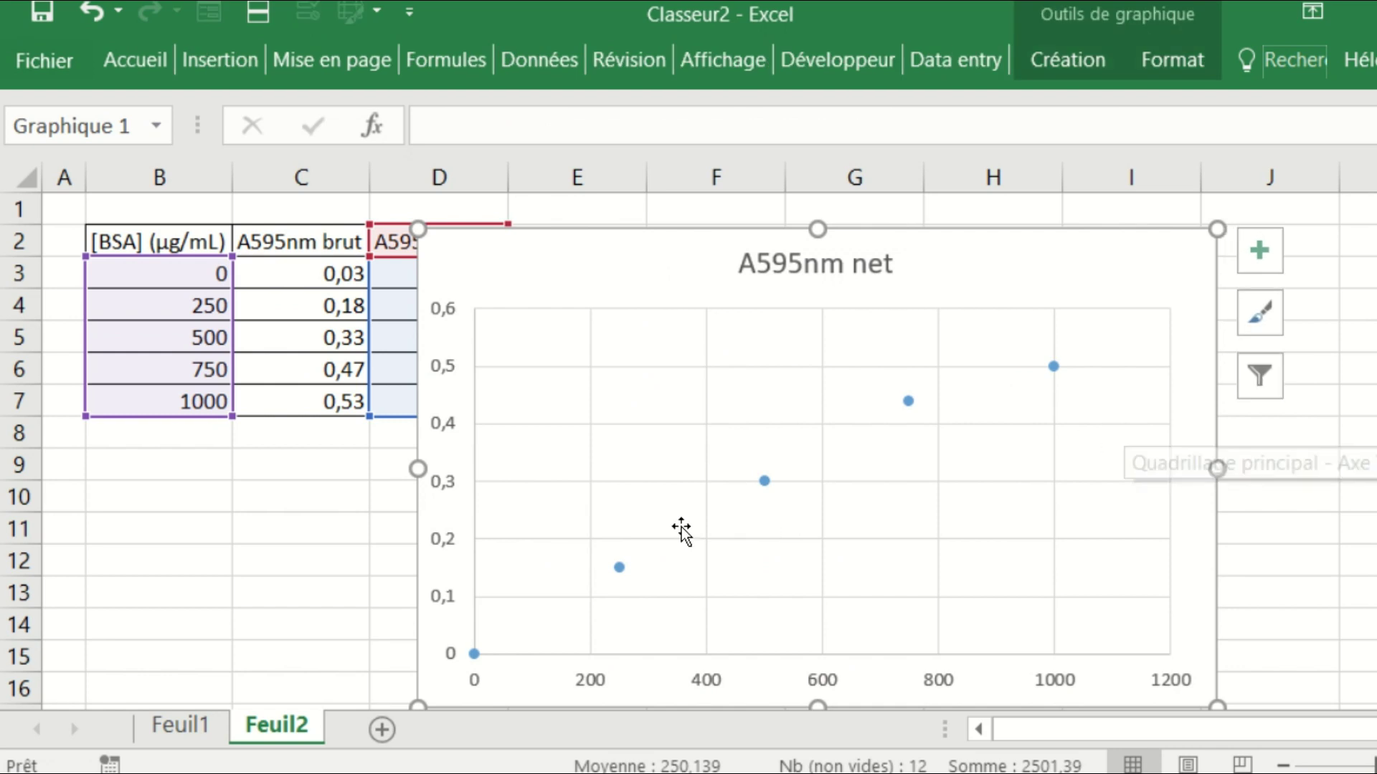
{"action": "left_click_drag", "start_coordinate": [670, 247], "coordinate": [773, 229]}
{"action": "left_click_drag", "start_coordinate": [1320, 451], "coordinate": [1276, 450]}
Step: Change the chart title to "Droite d'étalonnage de la BSA à 595nm"
{"action": "left_click", "coordinate": [849, 254]}
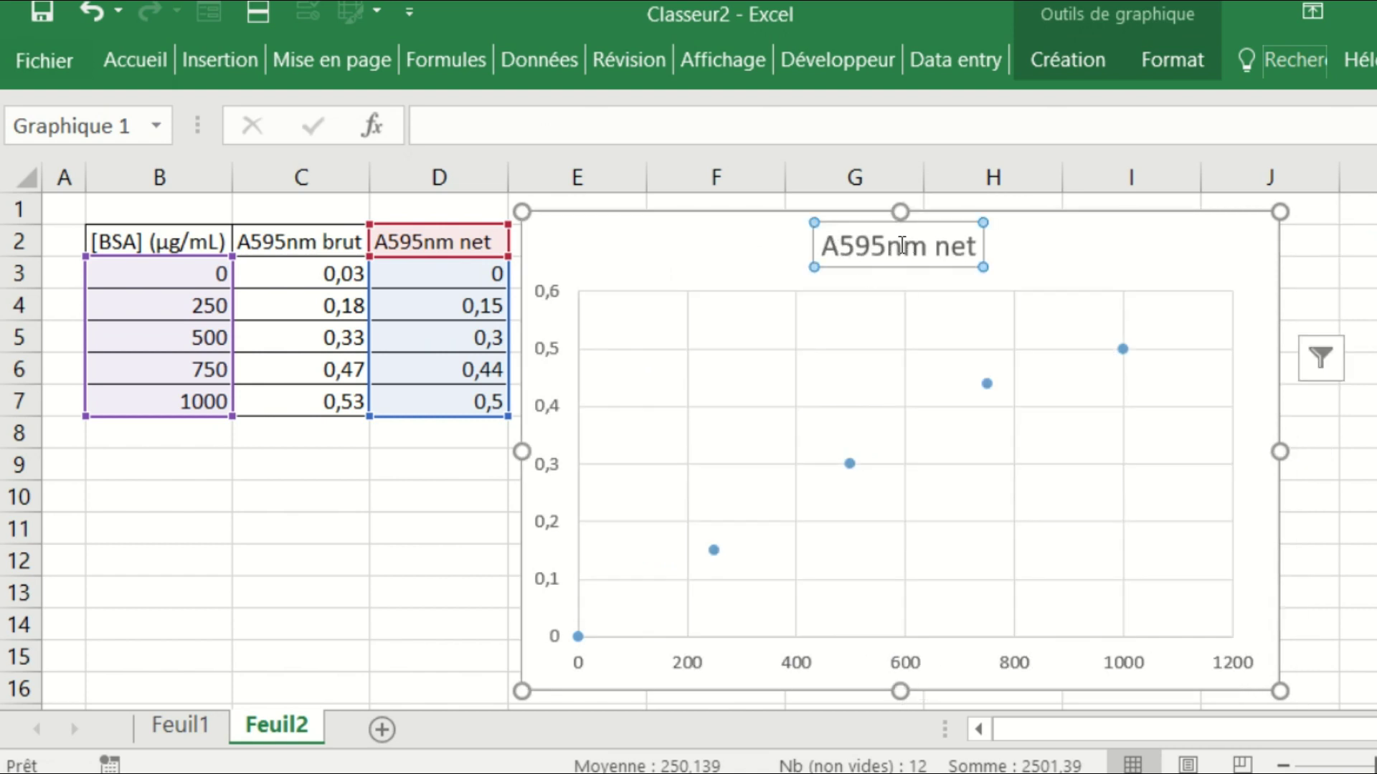
{"action": "left_click", "coordinate": [968, 245]}
{"action": "left_click_drag", "start_coordinate": [971, 245], "coordinate": [825, 251]}
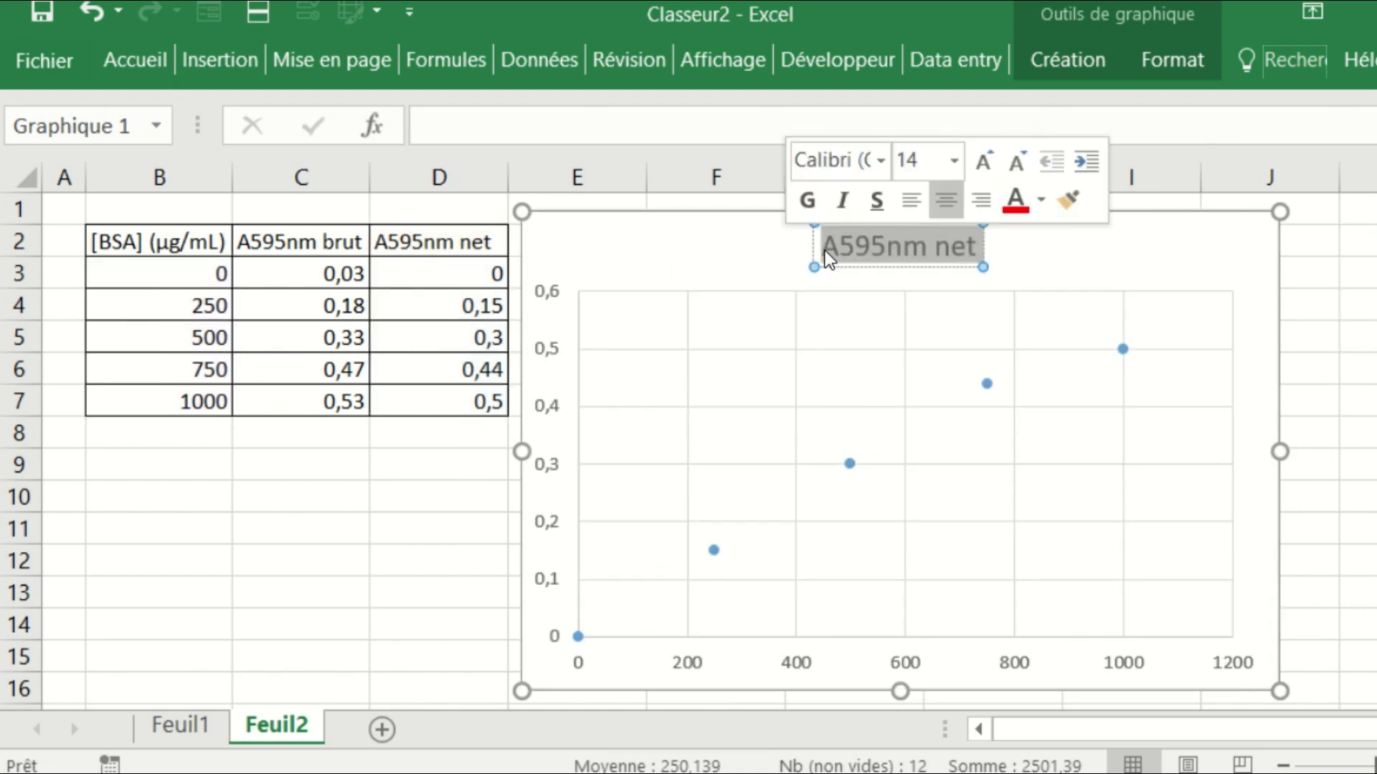
{"action": "type", "text": "Droite"}
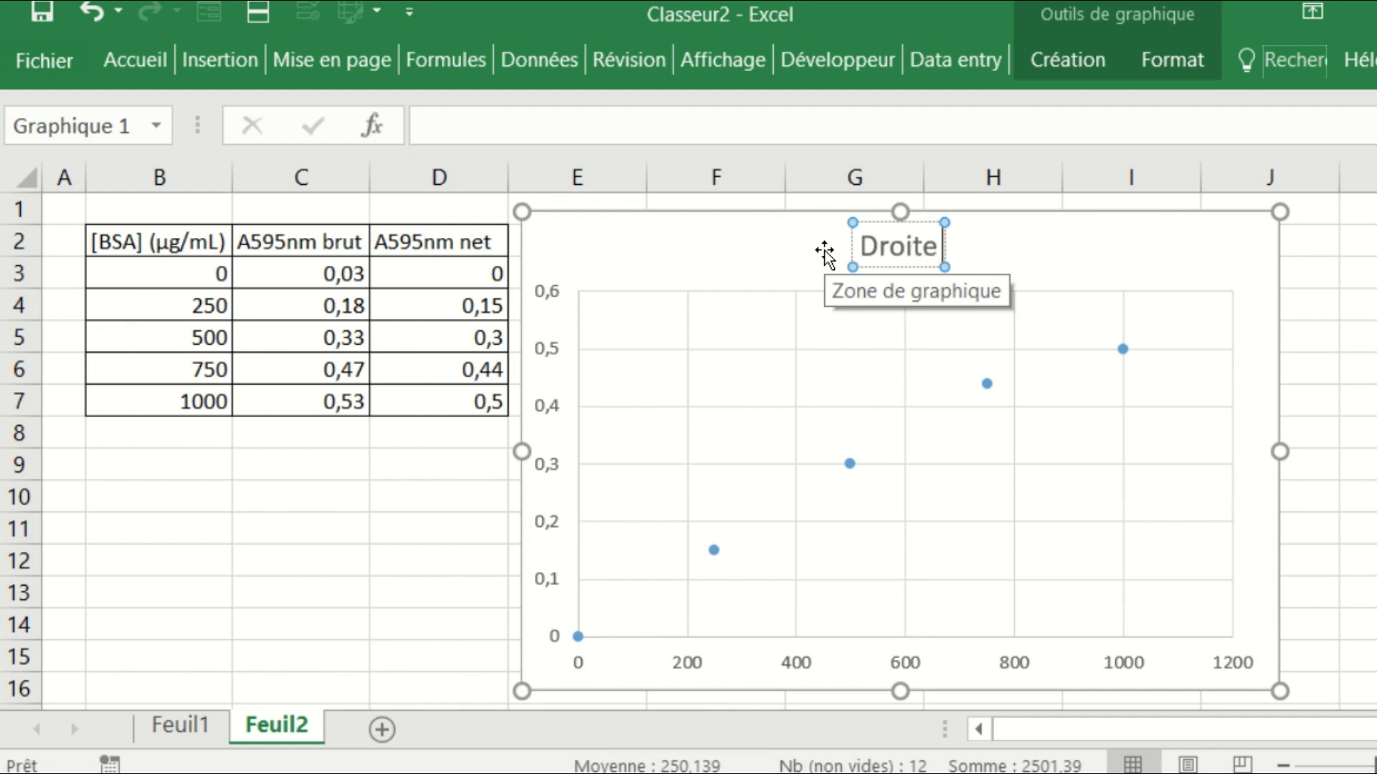
{"action": "type", "text": " d'étlonn"}
{"action": "key", "text": "BackSpace"}
{"action": "key", "text": "BackSpace"}
{"action": "key", "text": "BackSpace"}
{"action": "key", "text": "BackSpace"}
{"action": "type", "text": "alonnage"}
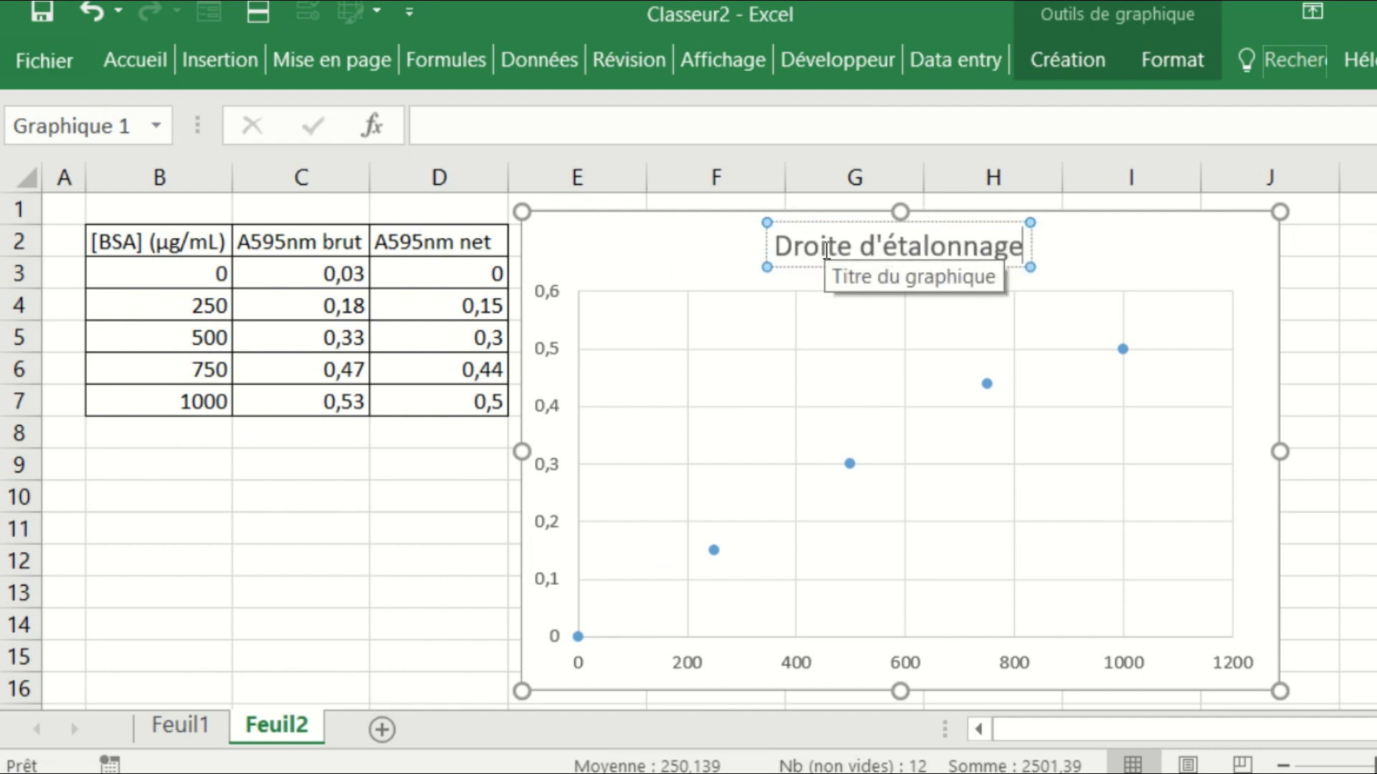
{"action": "type", "text": " de la BSA à"}
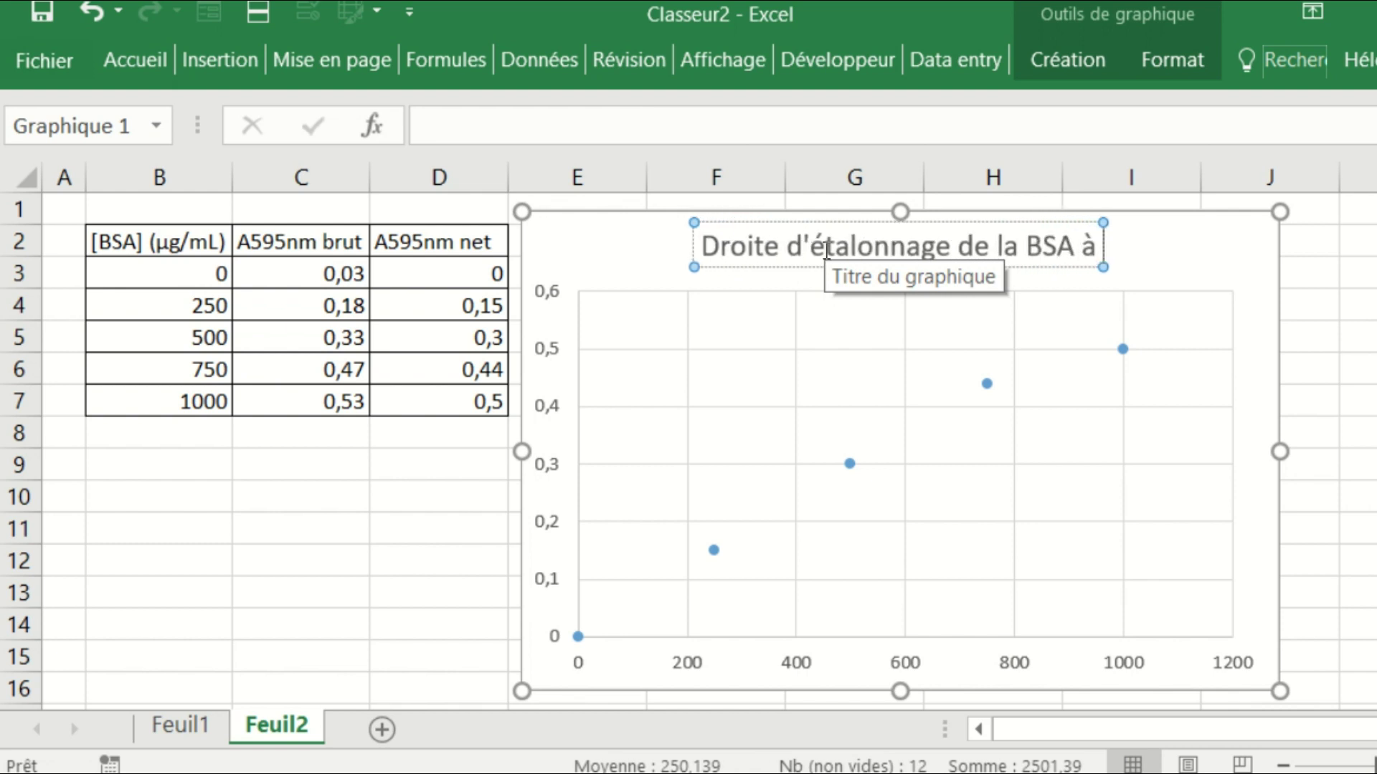
{"action": "type", "text": " 595nm"}
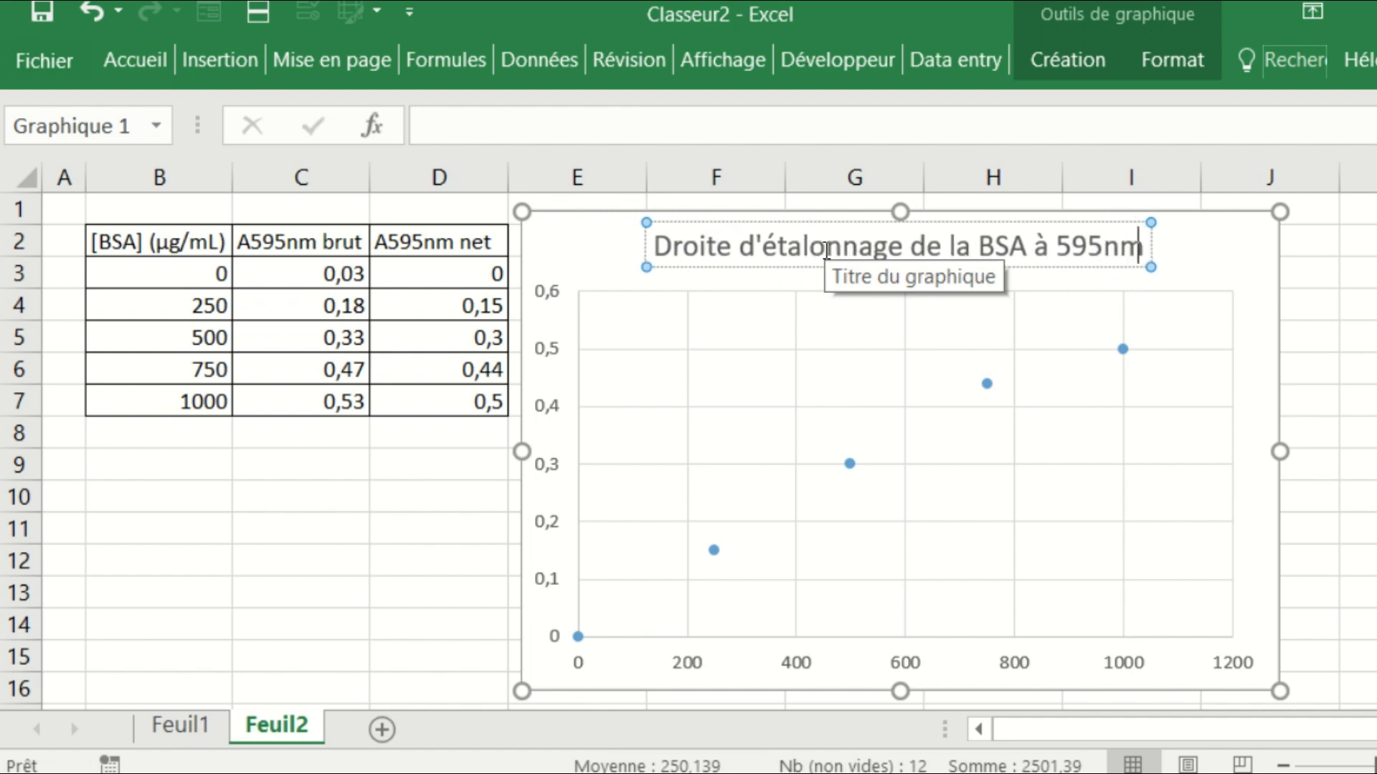
Step: Apply the first quick layout, with axis titles, to the chart and delete its legend
{"action": "left_click", "coordinate": [566, 262]}
{"action": "left_click", "coordinate": [1070, 58]}
{"action": "left_click", "coordinate": [178, 141]}
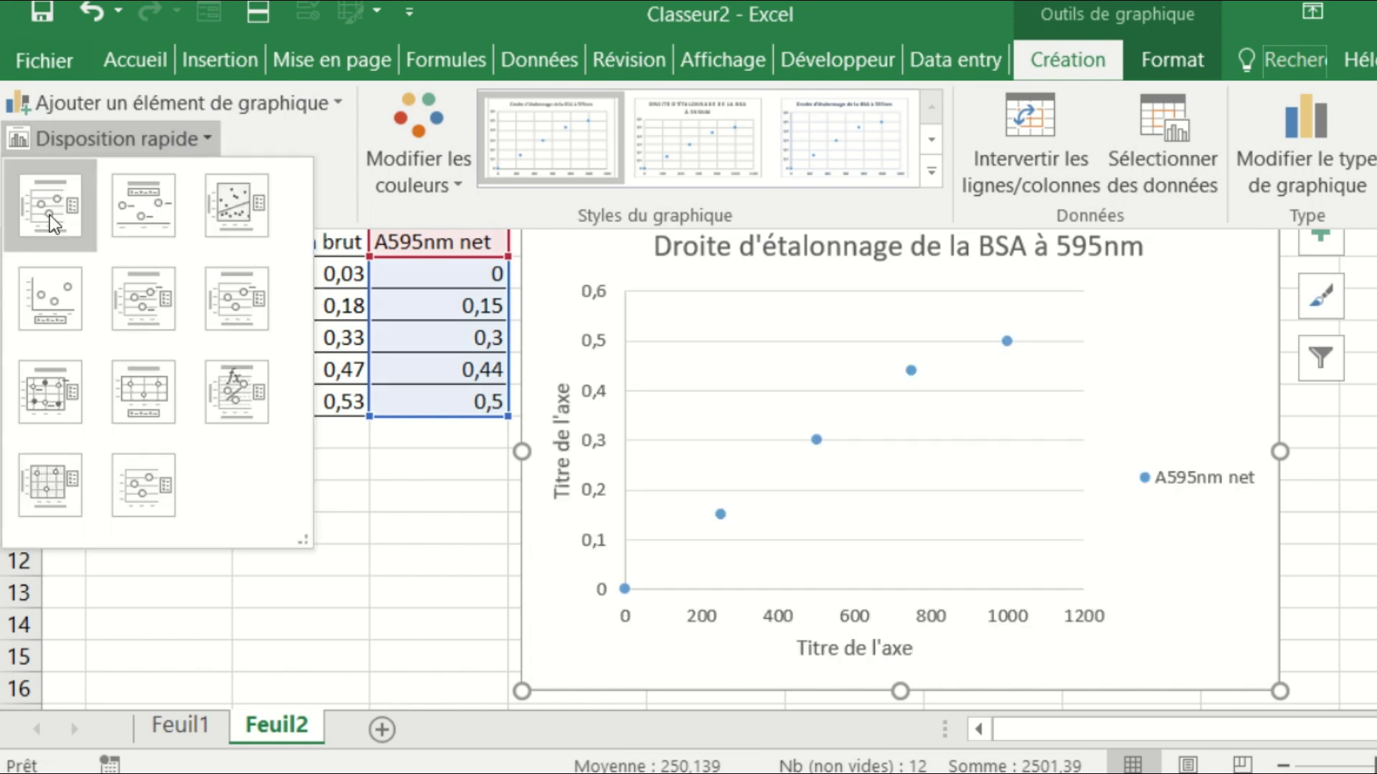
{"action": "left_click", "coordinate": [44, 219]}
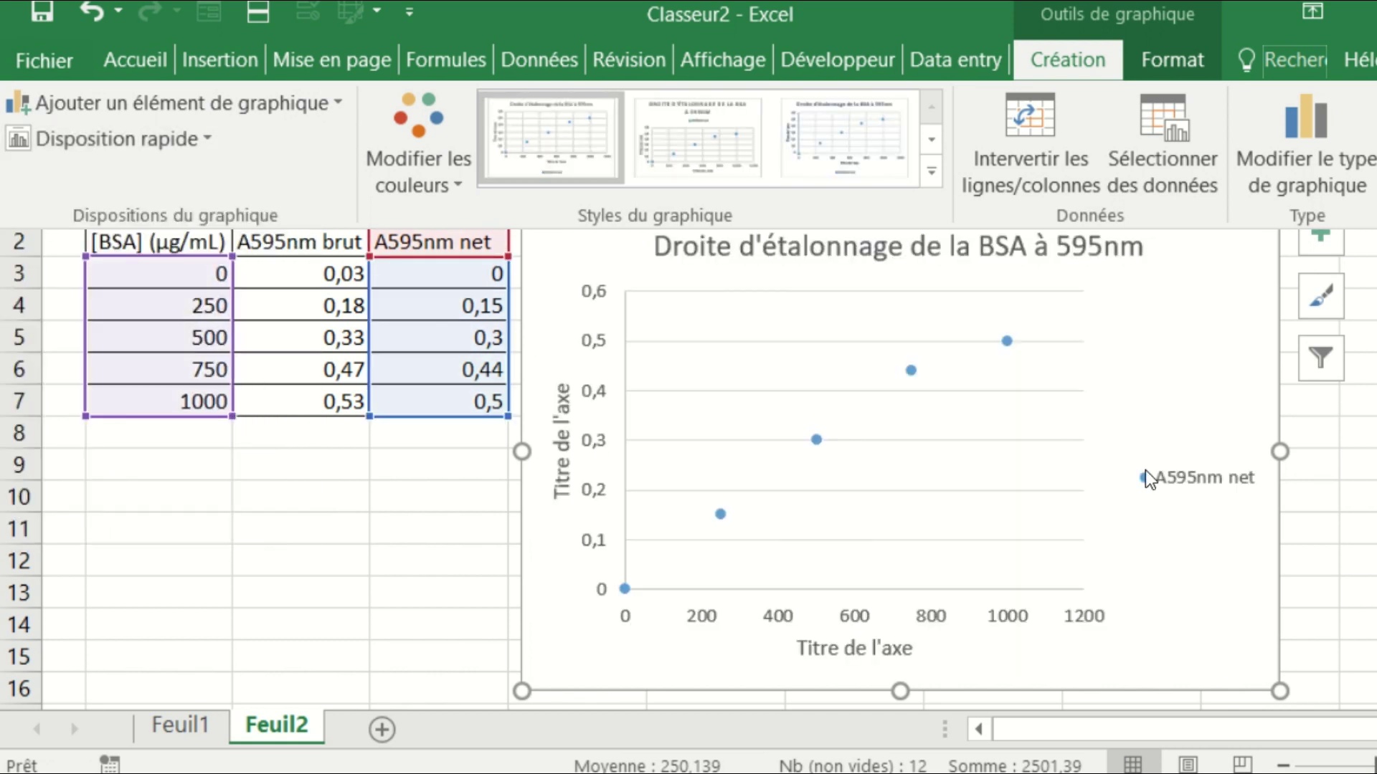
{"action": "left_click", "coordinate": [1178, 478]}
{"action": "key", "text": "Delete"}
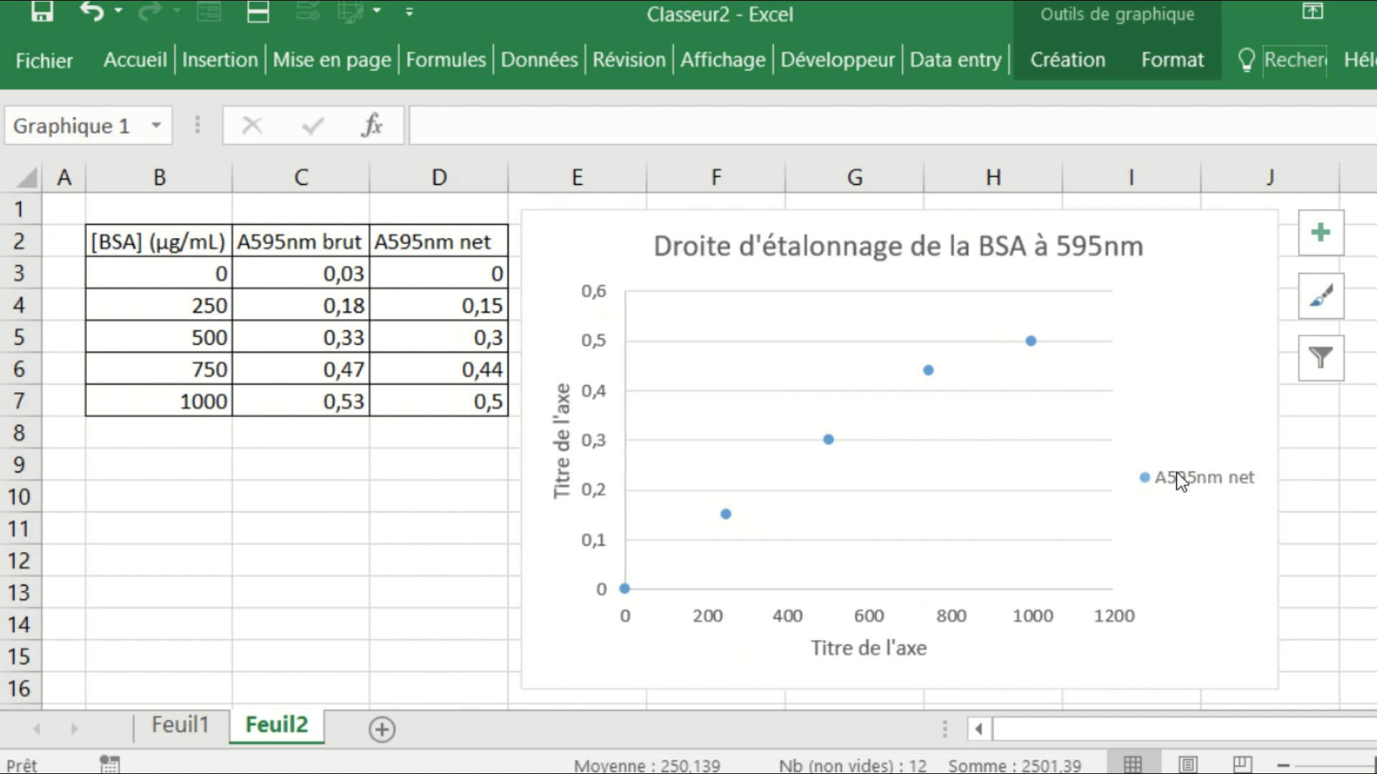
Step: Set the chart's vertical axis title to "A595nm"
{"action": "left_click", "coordinate": [557, 433]}
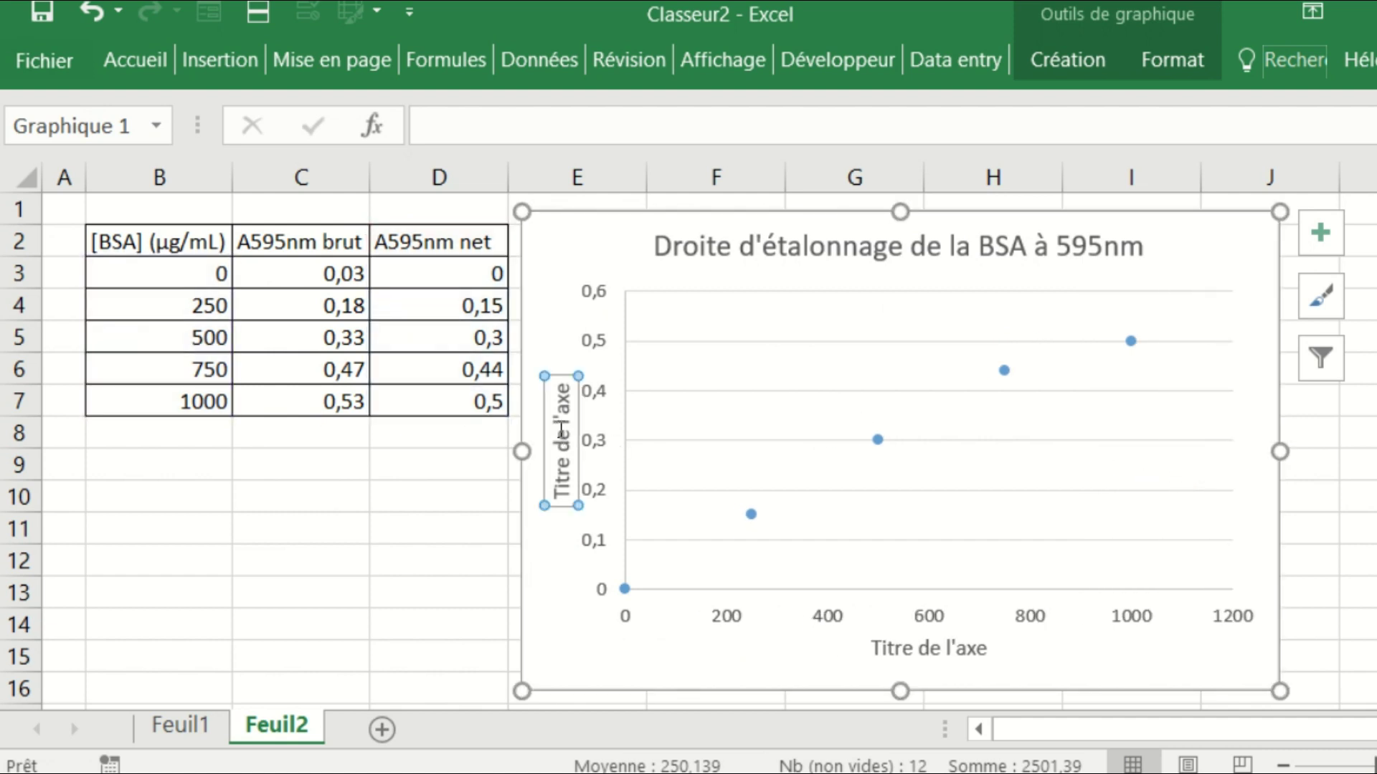
{"action": "left_click", "coordinate": [566, 421]}
{"action": "triple_click", "coordinate": [563, 421]}
{"action": "type", "text": "A595nm"}
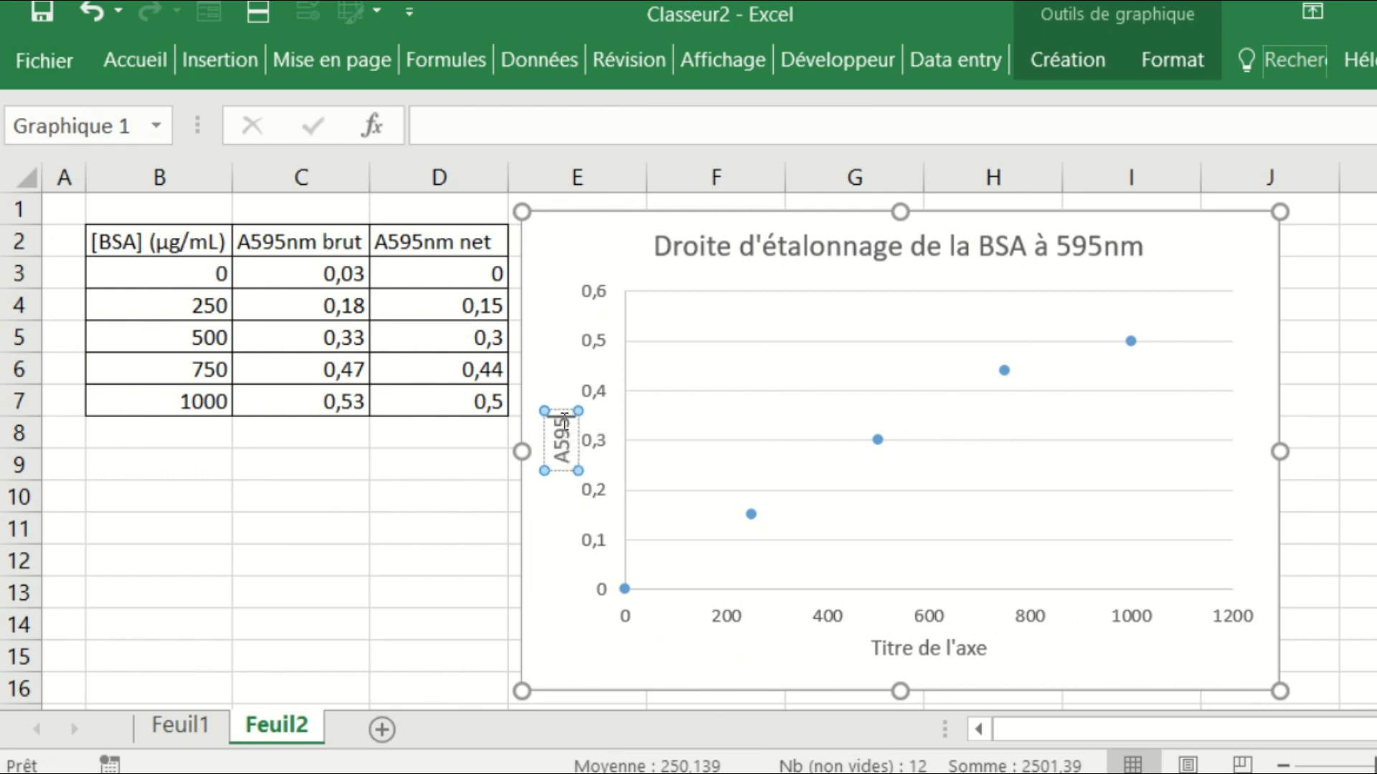
Step: Set the chart's horizontal axis title to "BSA (µg/mL)"
{"action": "left_click", "coordinate": [945, 653]}
{"action": "left_click", "coordinate": [941, 647]}
{"action": "triple_click", "coordinate": [941, 649]}
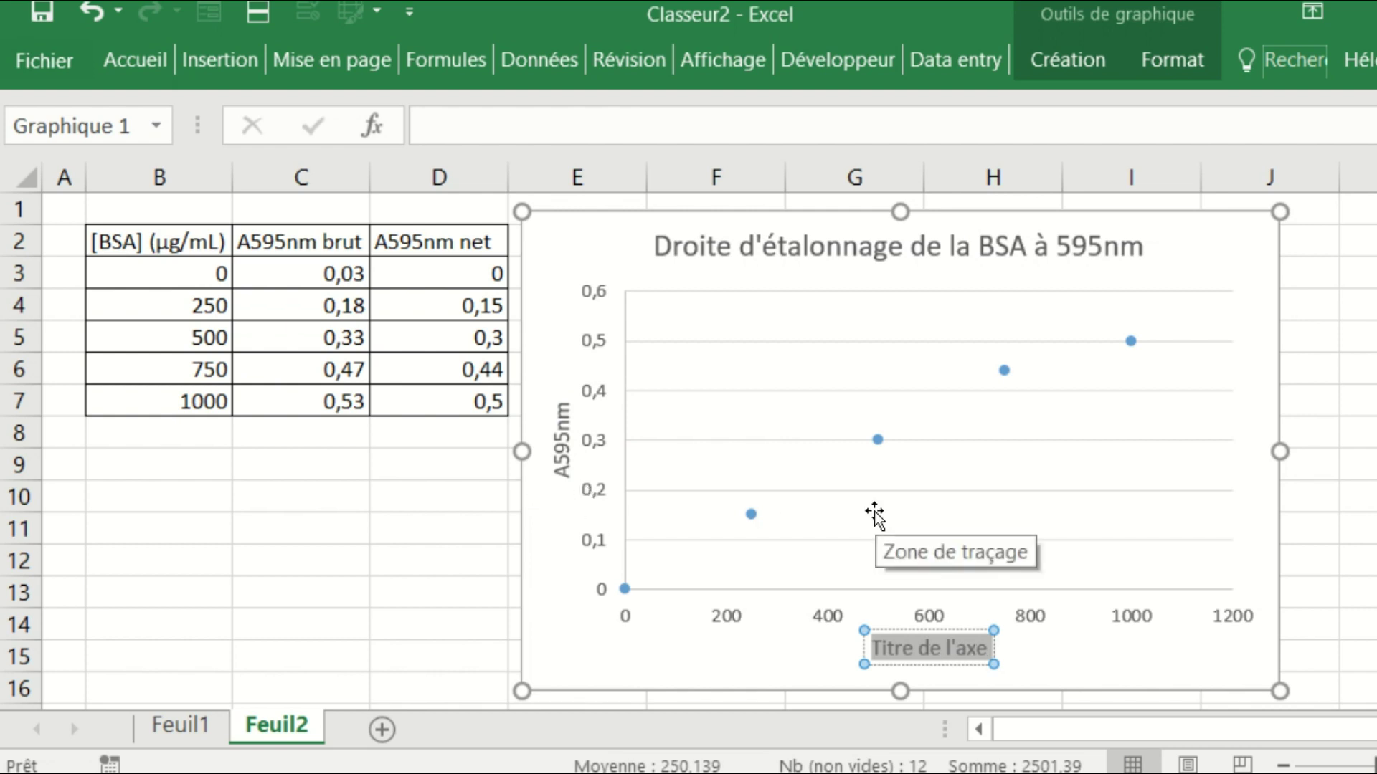
{"action": "type", "text": "BSA"}
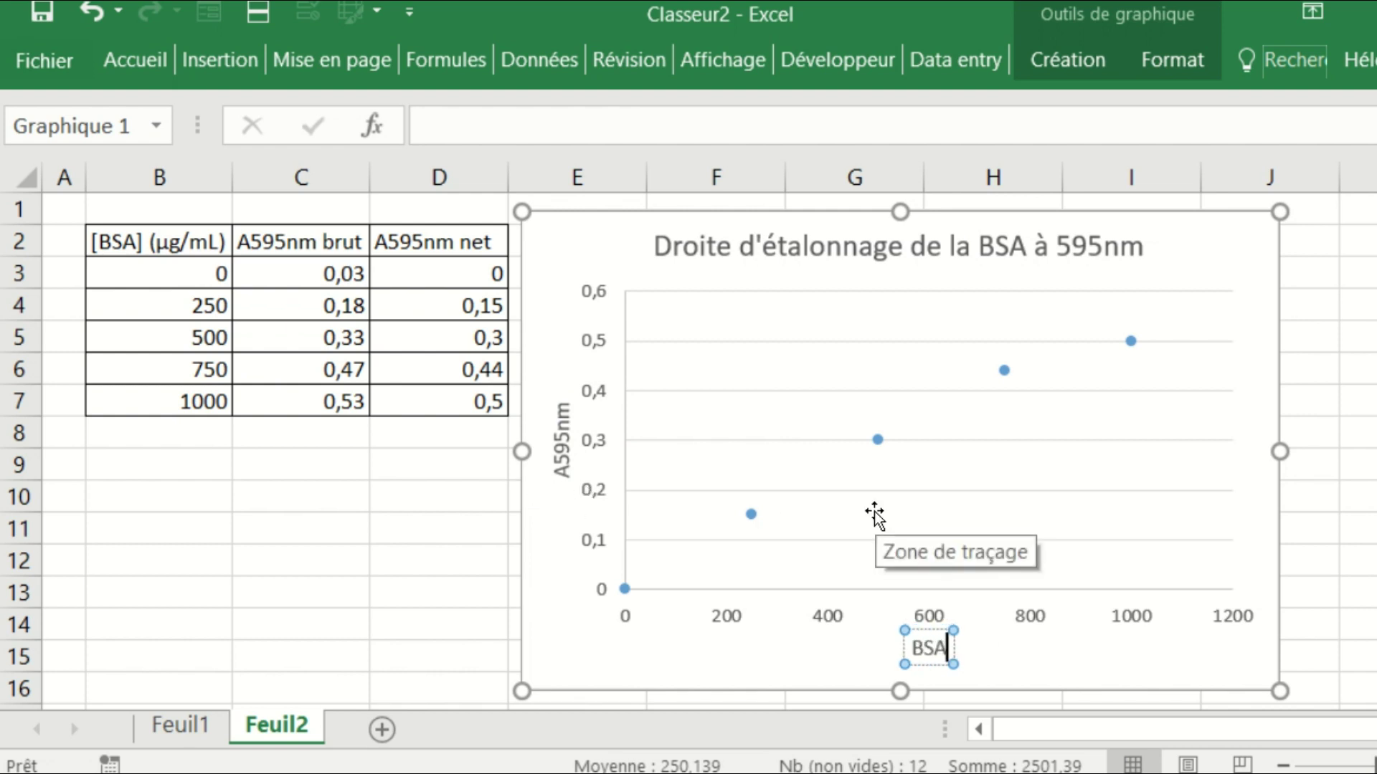
{"action": "type", "text": " ("}
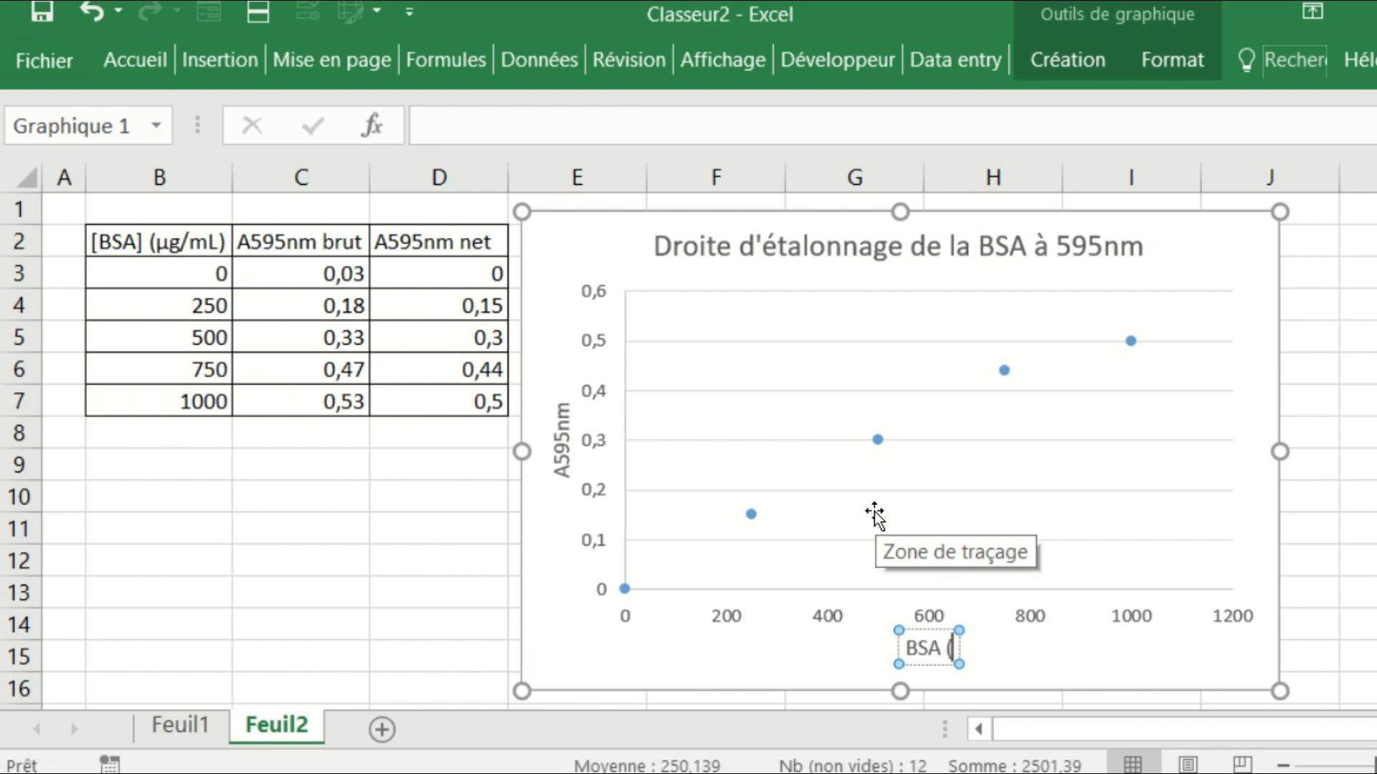
{"action": "type", "text": "µg:m"}
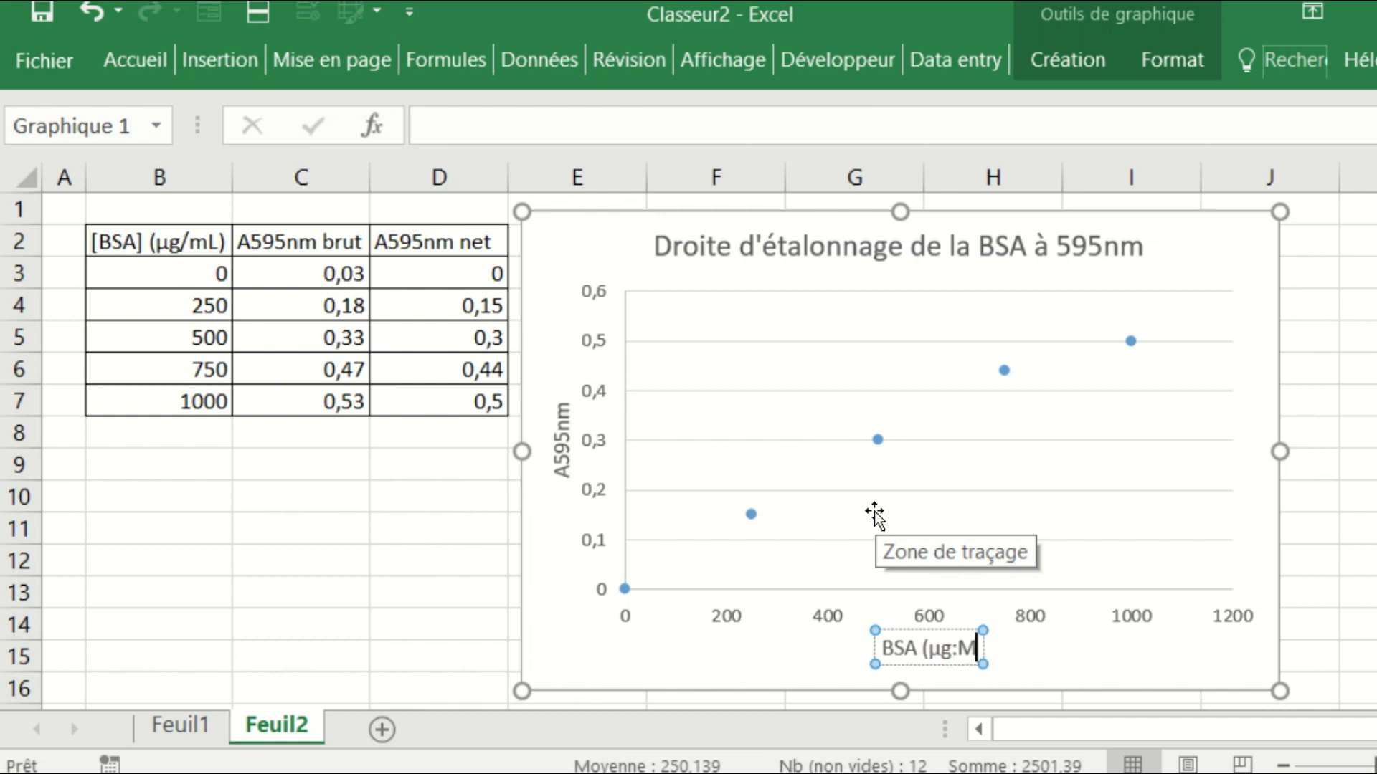
{"action": "key", "text": "BackSpace"}
{"action": "key", "text": "BackSpace"}
{"action": "key", "text": "BackSpace"}
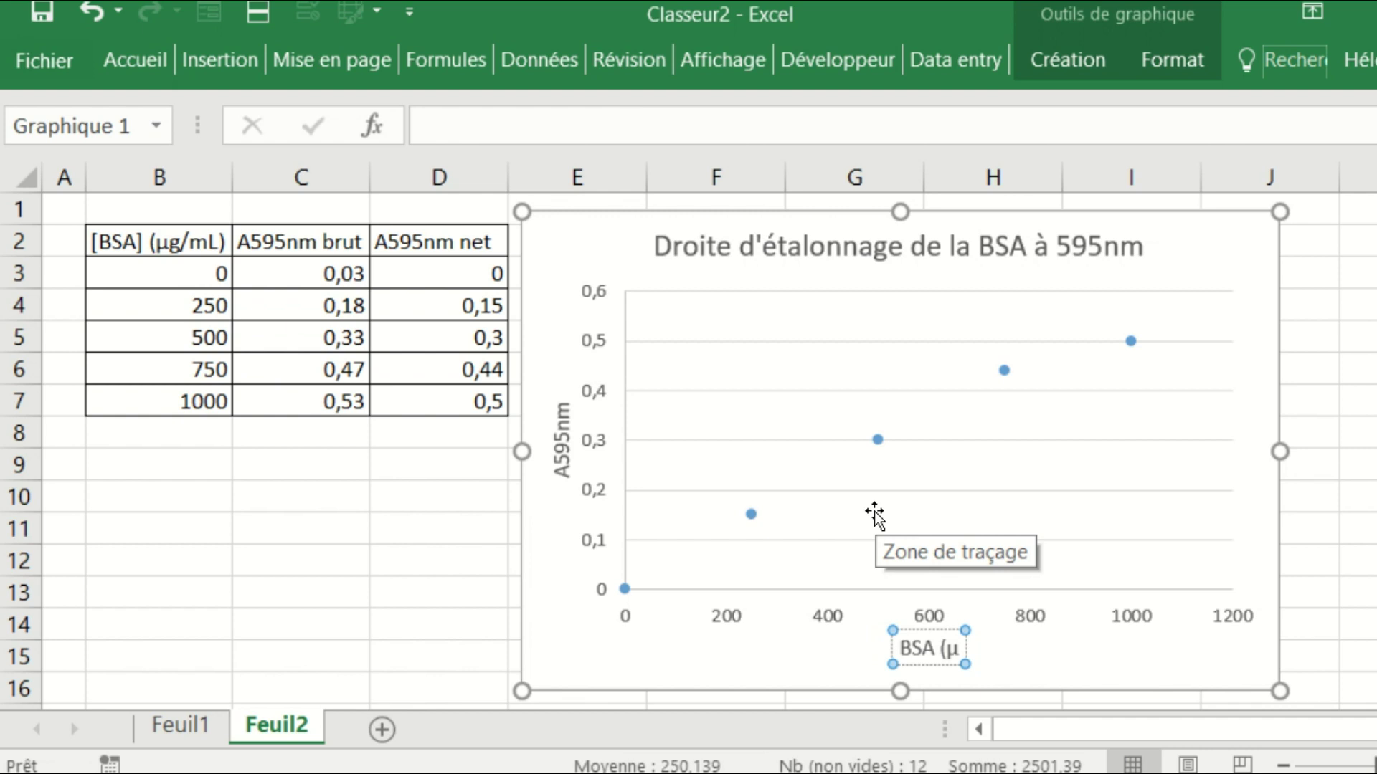
{"action": "type", "text": "g/mL)"}
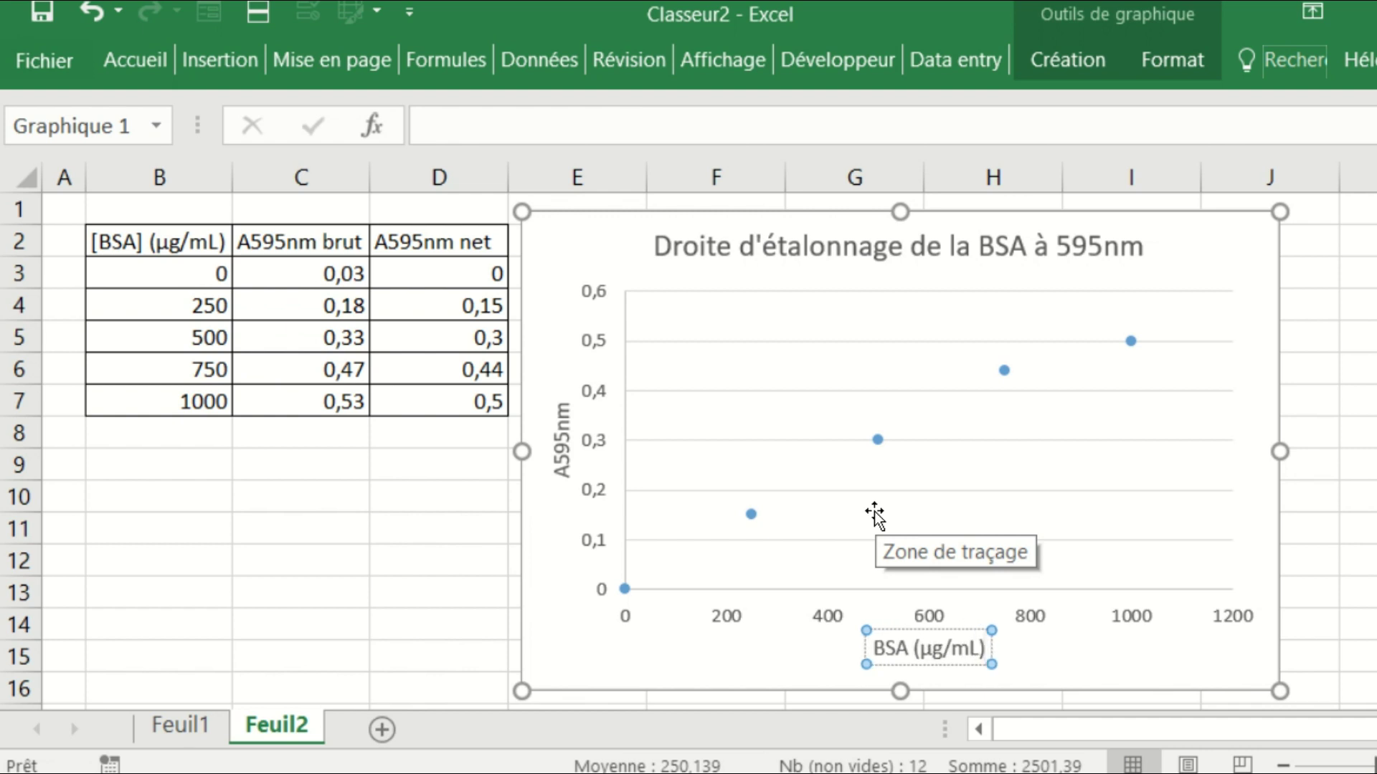
{"action": "left_click", "coordinate": [776, 687]}
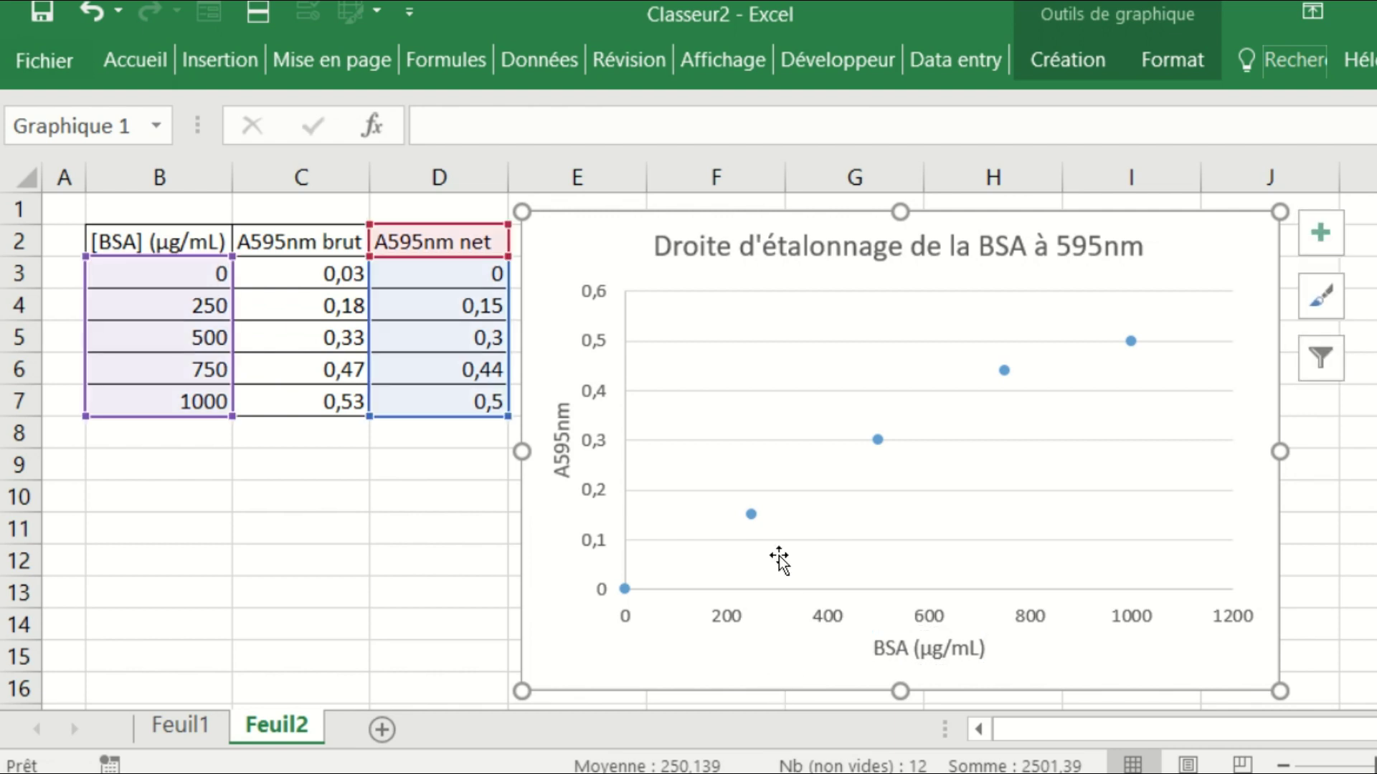
Step: Add a linear trendline to the chart's data series, with its equation and R² shown on the chart
{"action": "left_click", "coordinate": [750, 515]}
{"action": "right_click", "coordinate": [747, 514]}
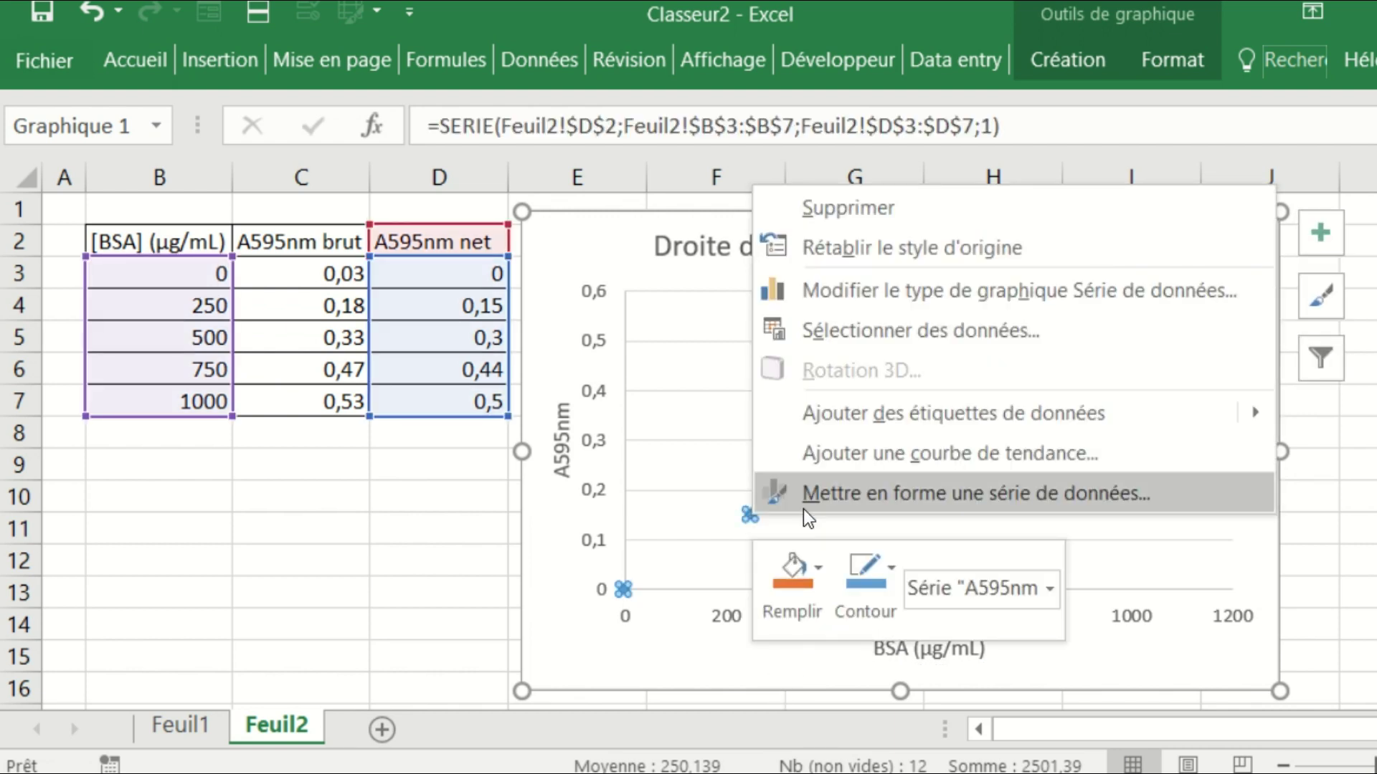
{"action": "left_click", "coordinate": [886, 452]}
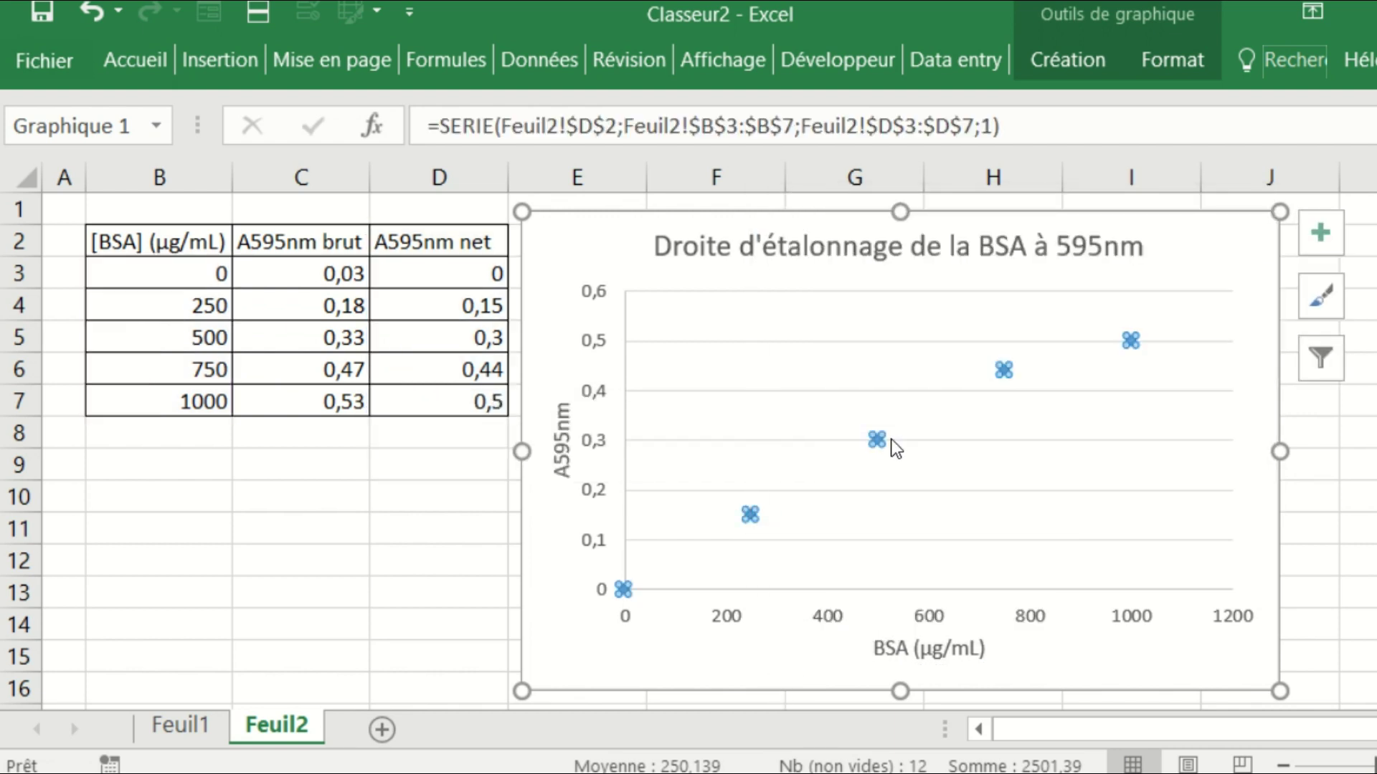
{"action": "scroll", "coordinate": [1066, 479], "scroll_direction": "down", "scroll_amount": 5}
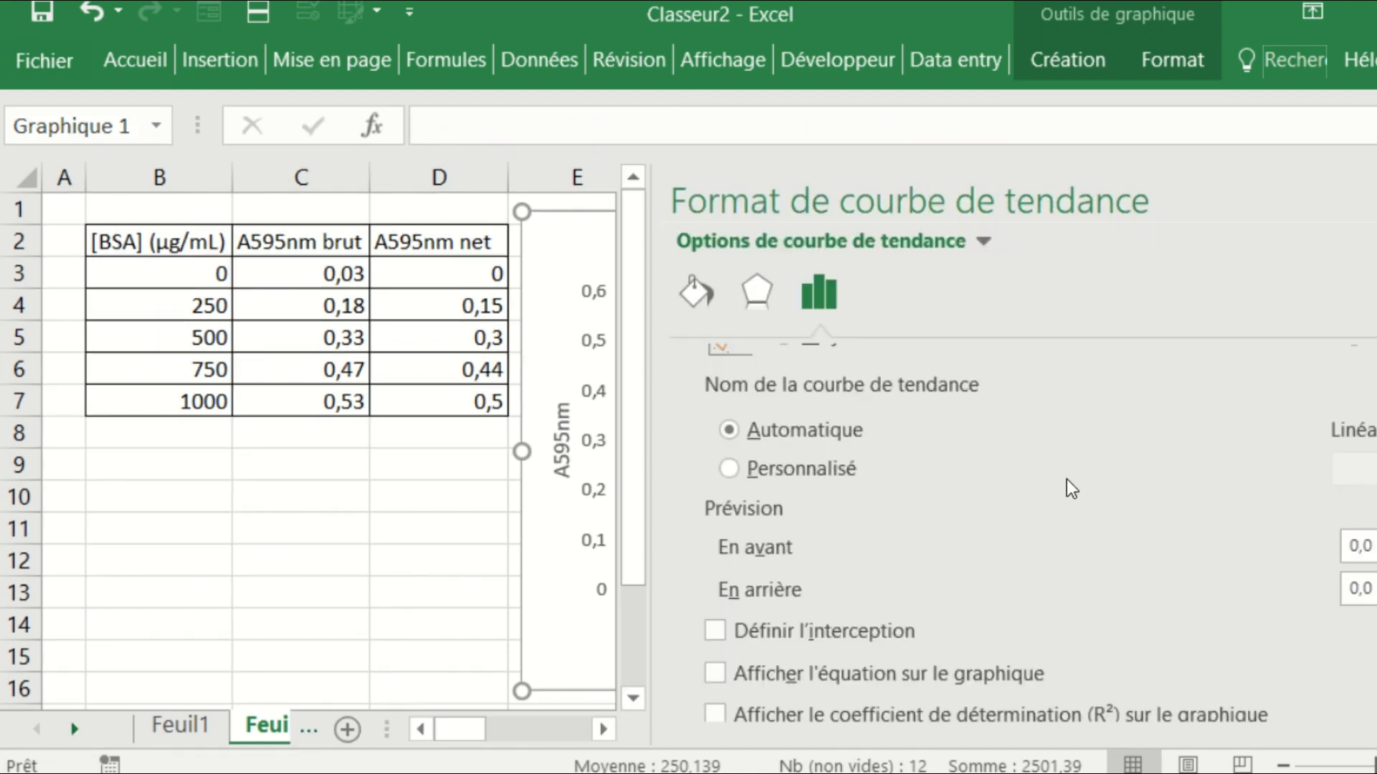
{"action": "scroll", "coordinate": [1234, 546], "scroll_direction": "down", "scroll_amount": 1}
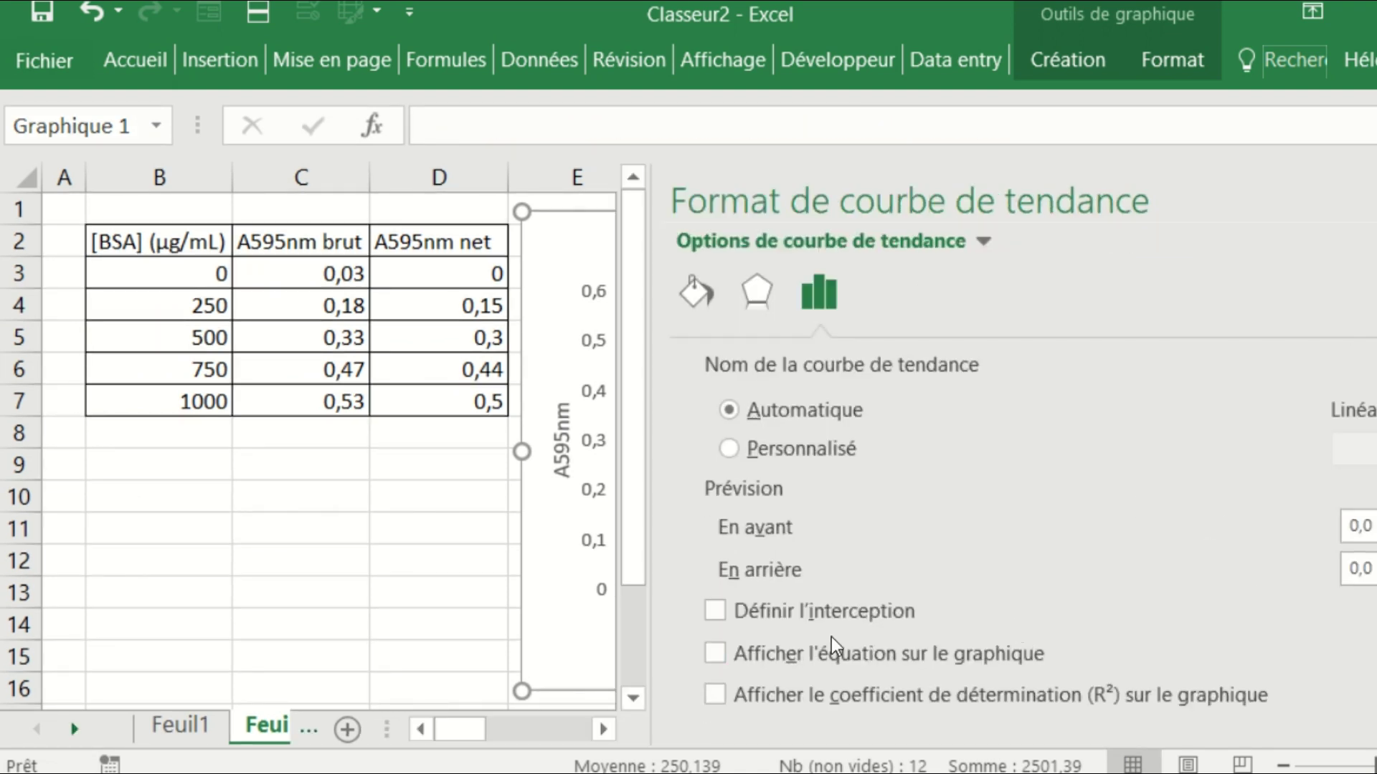
{"action": "left_click", "coordinate": [726, 688]}
{"action": "left_click", "coordinate": [544, 298]}
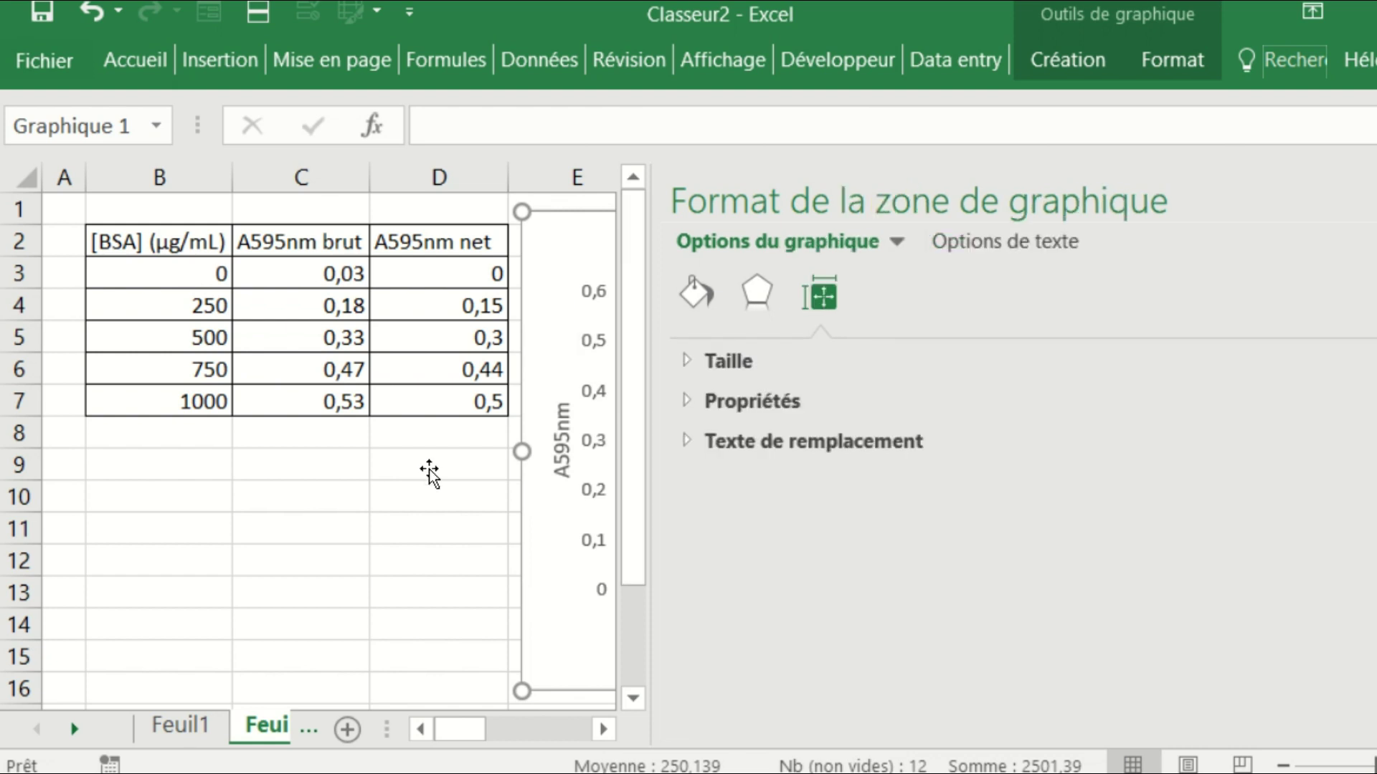
{"action": "left_click", "coordinate": [1367, 201]}
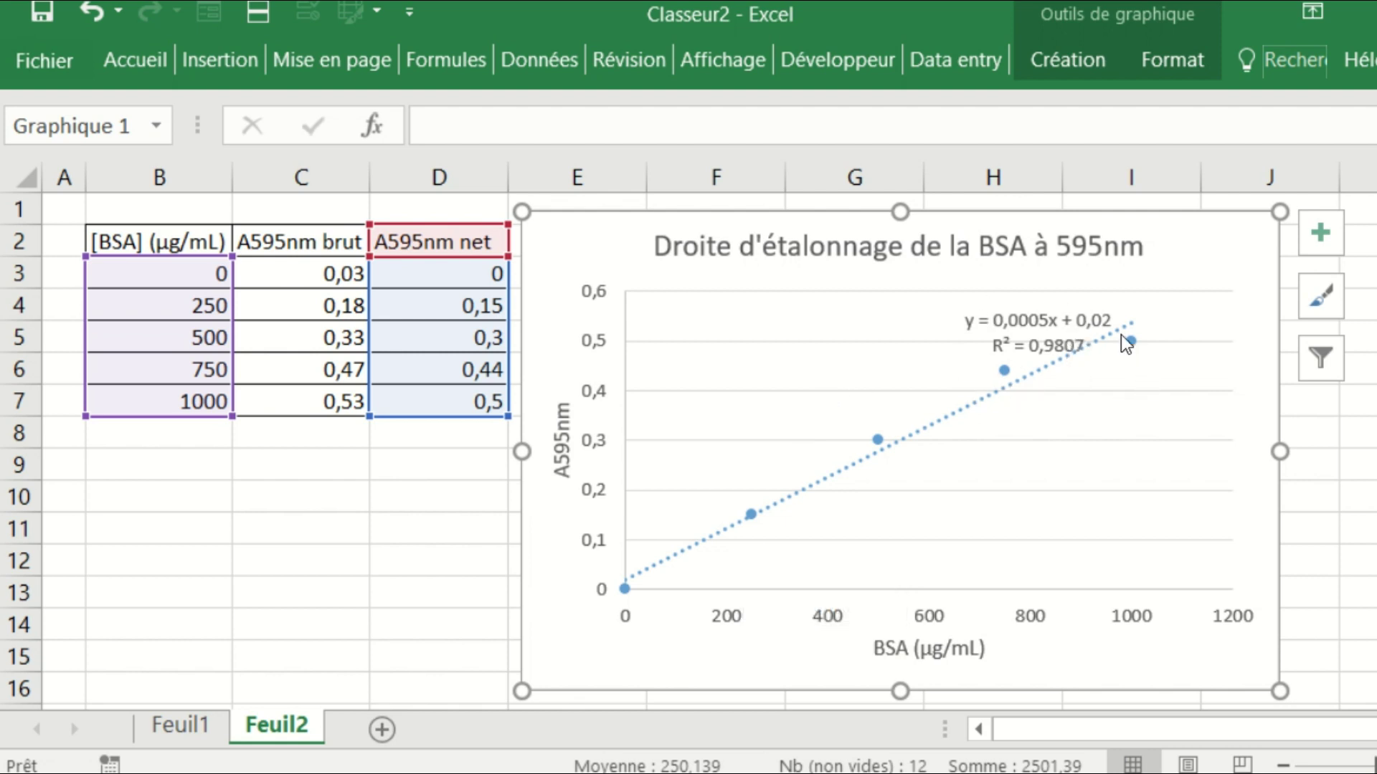
Step: Exclude the 1000 µg/mL point from the chart by shortening its data range to rows 3 to 6, and deselect the chart
{"action": "mouse_move", "coordinate": [1131, 341]}
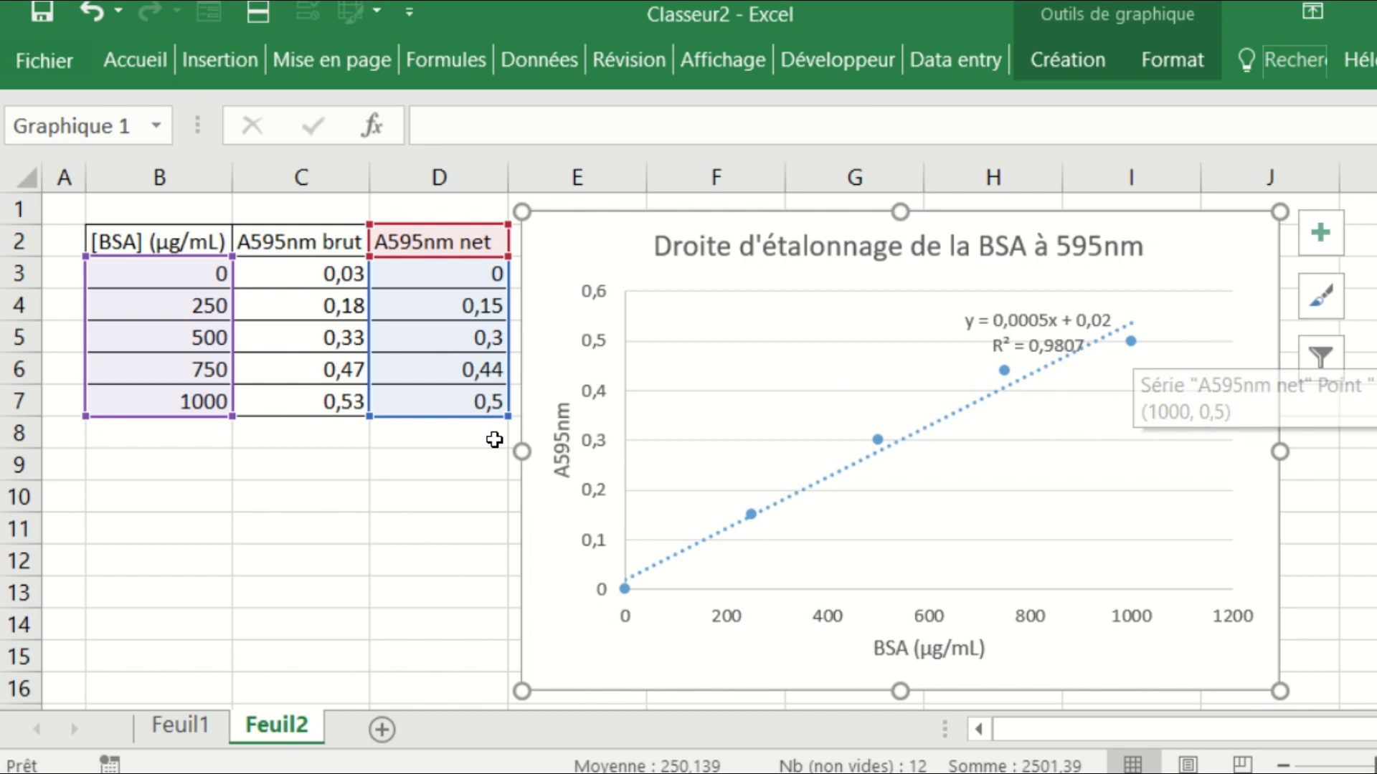
{"action": "left_click_drag", "start_coordinate": [507, 418], "coordinate": [507, 385]}
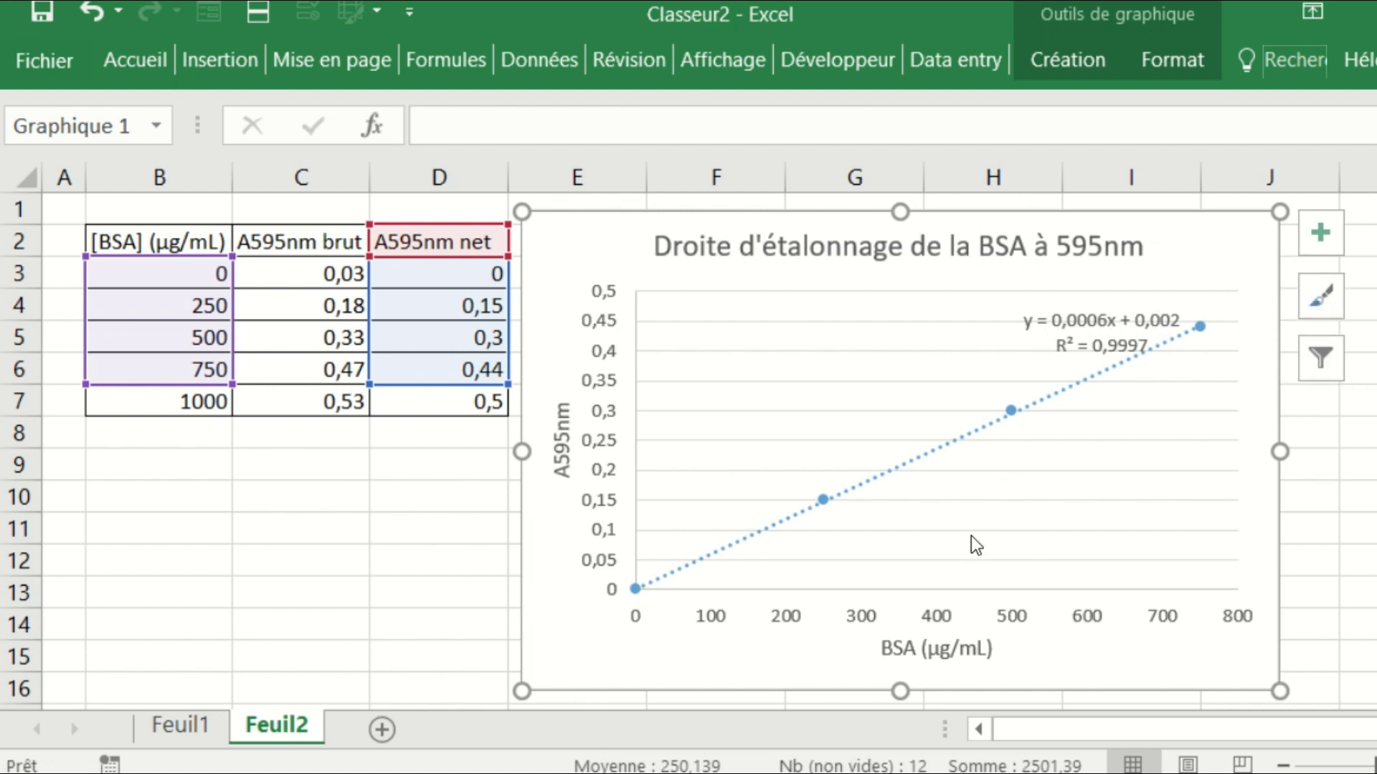
{"action": "left_click", "coordinate": [408, 490]}
{"action": "left_click", "coordinate": [563, 587]}
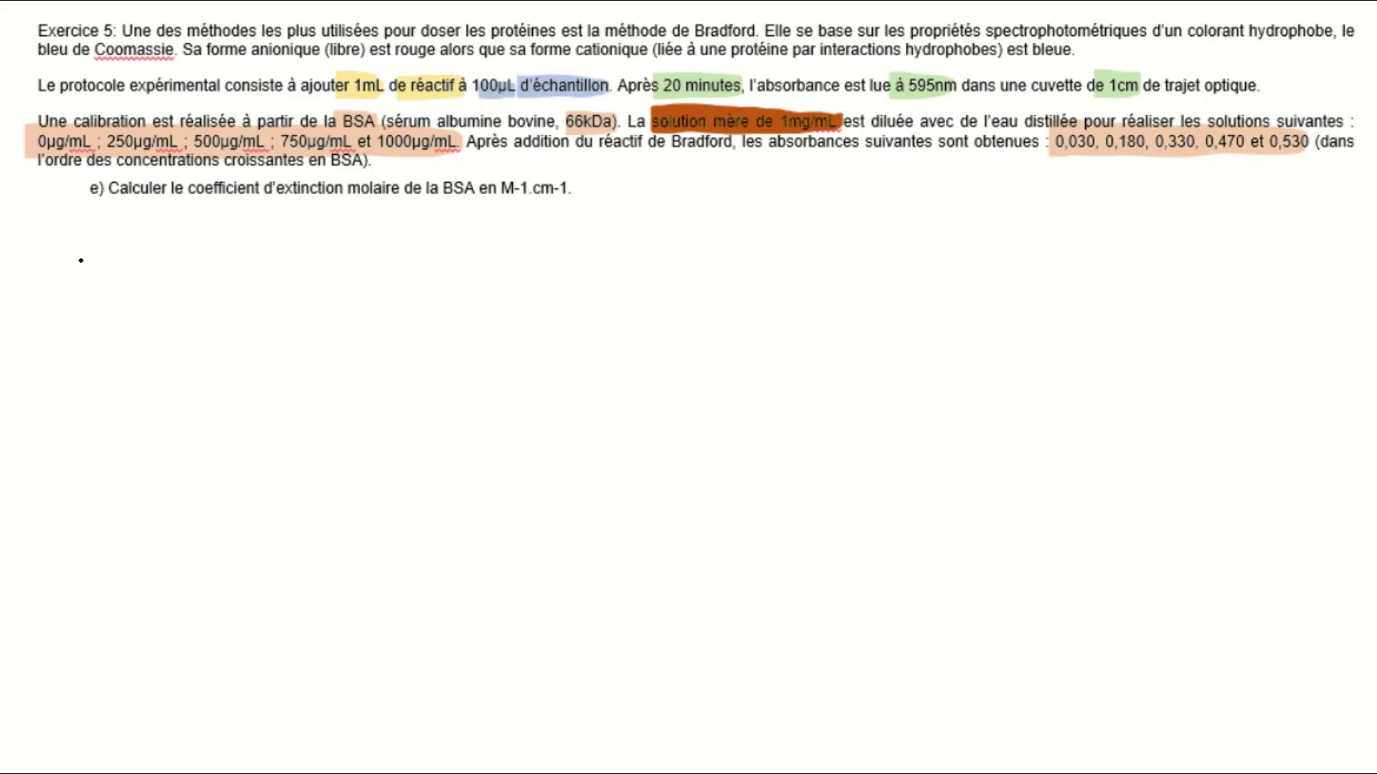
Step: Handwrite the start of the answer to question e) below the exercise text and switch back to the Excel workbook
{"action": "left_click_drag", "start_coordinate": [50, 248], "coordinate": [79, 264]}
{"action": "left_click_drag", "start_coordinate": [81, 266], "coordinate": [164, 273]}
{"action": "left_click_drag", "start_coordinate": [239, 242], "coordinate": [331, 256]}
{"action": "key", "text": "alt+Tab"}
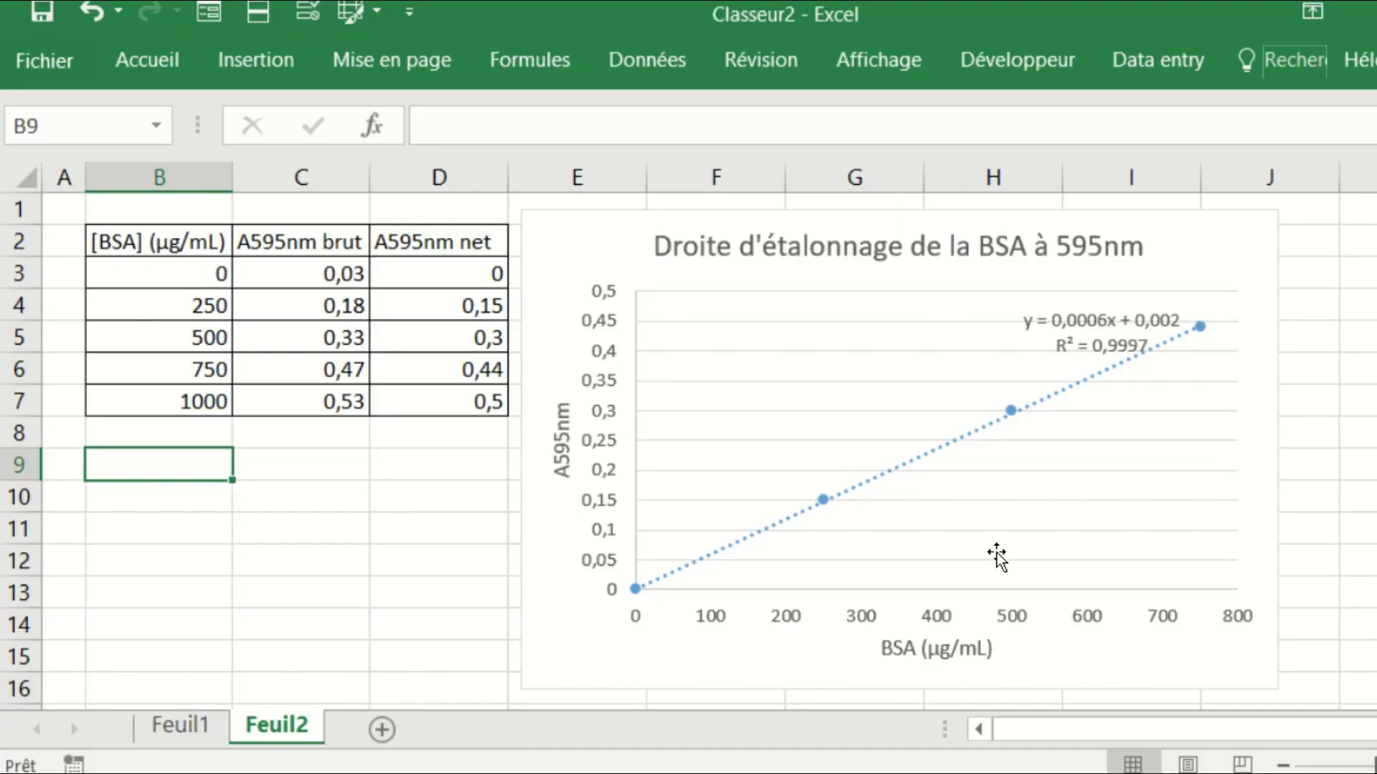
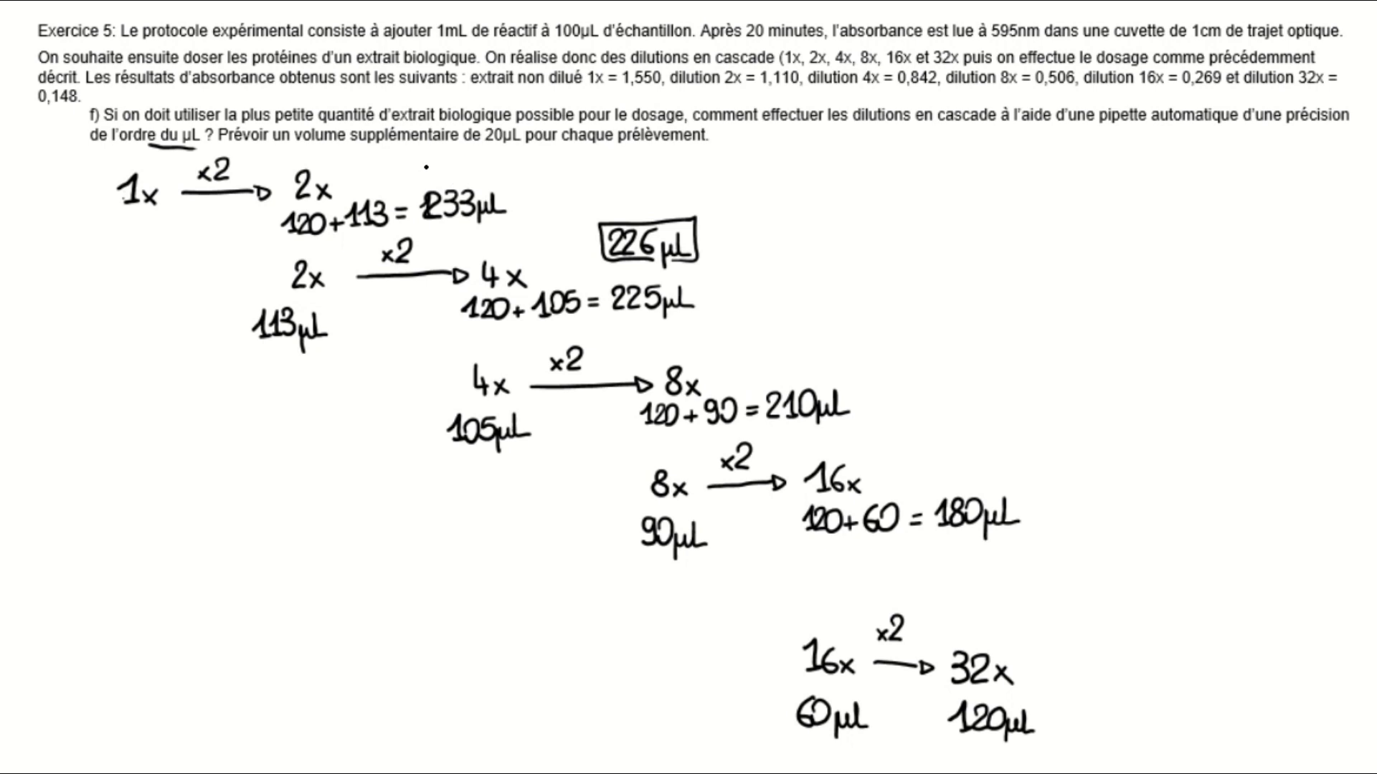
Step: Handwrite a boxed "234µL" above the 2x dilution's 233 µL sum and "117µL" under 1x
{"action": "mouse_move", "coordinate": [418, 155]}
{"action": "left_mouse_down"}
{"action": "mouse_move", "coordinate": [438, 179]}
{"action": "mouse_move", "coordinate": [449, 166]}
{"action": "mouse_move", "coordinate": [433, 179]}
{"action": "left_mouse_up"}
{"action": "mouse_move", "coordinate": [452, 152]}
{"action": "left_mouse_down"}
{"action": "mouse_move", "coordinate": [448, 169]}
{"action": "mouse_move", "coordinate": [463, 168]}
{"action": "left_mouse_up"}
{"action": "mouse_move", "coordinate": [459, 158]}
{"action": "left_mouse_down"}
{"action": "mouse_move", "coordinate": [459, 179]}
{"action": "mouse_move", "coordinate": [495, 175]}
{"action": "mouse_move", "coordinate": [405, 150]}
{"action": "mouse_move", "coordinate": [430, 185]}
{"action": "mouse_move", "coordinate": [505, 184]}
{"action": "mouse_move", "coordinate": [486, 148]}
{"action": "left_mouse_up"}
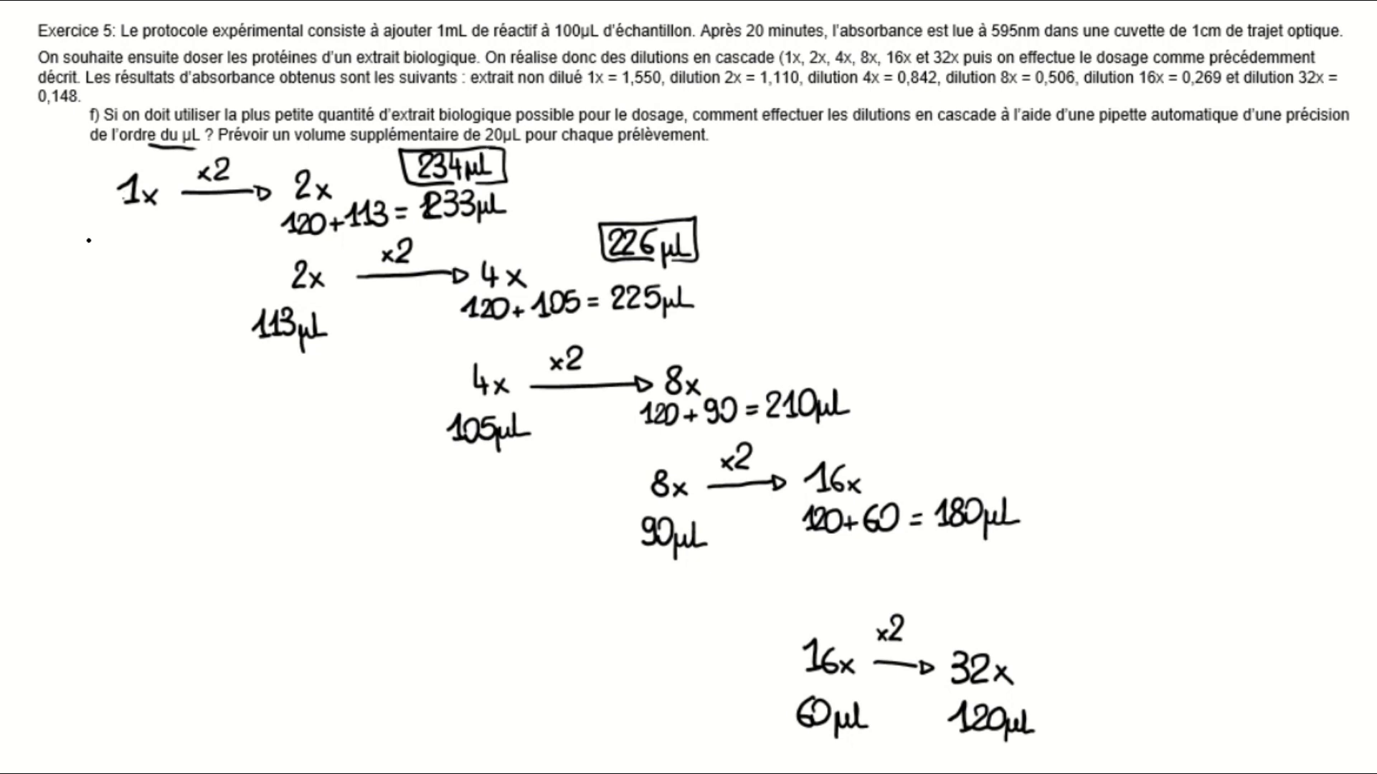
{"action": "mouse_move", "coordinate": [85, 242]}
{"action": "left_mouse_down"}
{"action": "mouse_move", "coordinate": [94, 230]}
{"action": "mouse_move", "coordinate": [91, 252]}
{"action": "mouse_move", "coordinate": [109, 246]}
{"action": "mouse_move", "coordinate": [134, 269]}
{"action": "mouse_move", "coordinate": [159, 251]}
{"action": "left_mouse_up"}
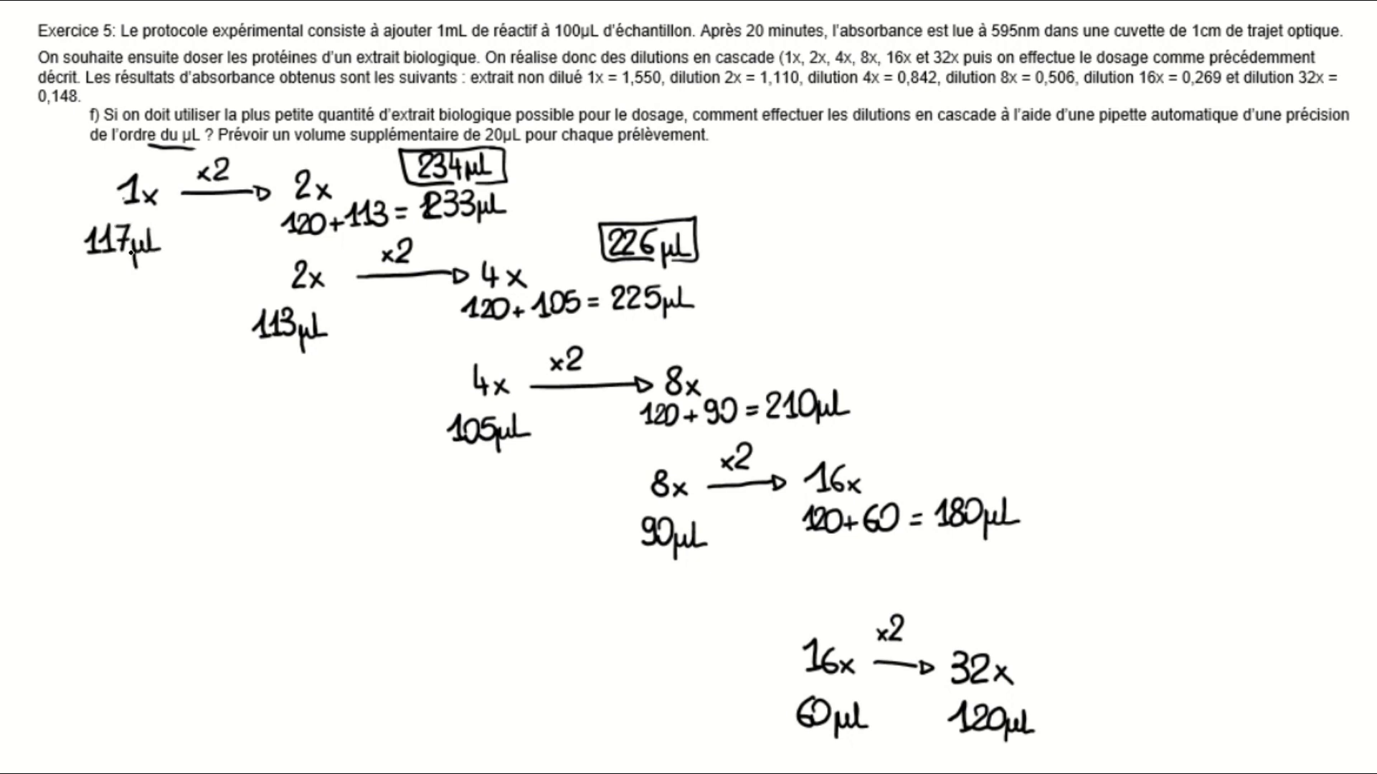
Step: Continue the handwritten working for question f) below the 117 µL volume of the undiluted extract
{"action": "mouse_move", "coordinate": [51, 289]}
{"action": "left_mouse_down"}
{"action": "mouse_move", "coordinate": [53, 309]}
{"action": "mouse_move", "coordinate": [92, 308]}
{"action": "mouse_move", "coordinate": [91, 287]}
{"action": "mouse_move", "coordinate": [108, 319]}
{"action": "mouse_move", "coordinate": [117, 296]}
{"action": "left_mouse_up"}
{"action": "left_click_drag", "start_coordinate": [119, 284], "coordinate": [135, 306]}
{"action": "left_click_drag", "start_coordinate": [33, 368], "coordinate": [45, 366]}
{"action": "mouse_move", "coordinate": [34, 378]}
{"action": "left_mouse_down"}
{"action": "mouse_move", "coordinate": [78, 383]}
{"action": "mouse_move", "coordinate": [84, 360]}
{"action": "mouse_move", "coordinate": [76, 381]}
{"action": "left_mouse_up"}
{"action": "mouse_move", "coordinate": [104, 355]}
{"action": "left_mouse_down"}
{"action": "mouse_move", "coordinate": [89, 356]}
{"action": "mouse_move", "coordinate": [93, 384]}
{"action": "mouse_move", "coordinate": [112, 403]}
{"action": "left_mouse_up"}
{"action": "left_click_drag", "start_coordinate": [111, 373], "coordinate": [140, 382]}
{"action": "mouse_move", "coordinate": [124, 346]}
{"action": "left_mouse_down"}
{"action": "mouse_move", "coordinate": [142, 343]}
{"action": "mouse_move", "coordinate": [61, 359]}
{"action": "mouse_move", "coordinate": [102, 396]}
{"action": "mouse_move", "coordinate": [147, 390]}
{"action": "mouse_move", "coordinate": [127, 343]}
{"action": "left_mouse_up"}
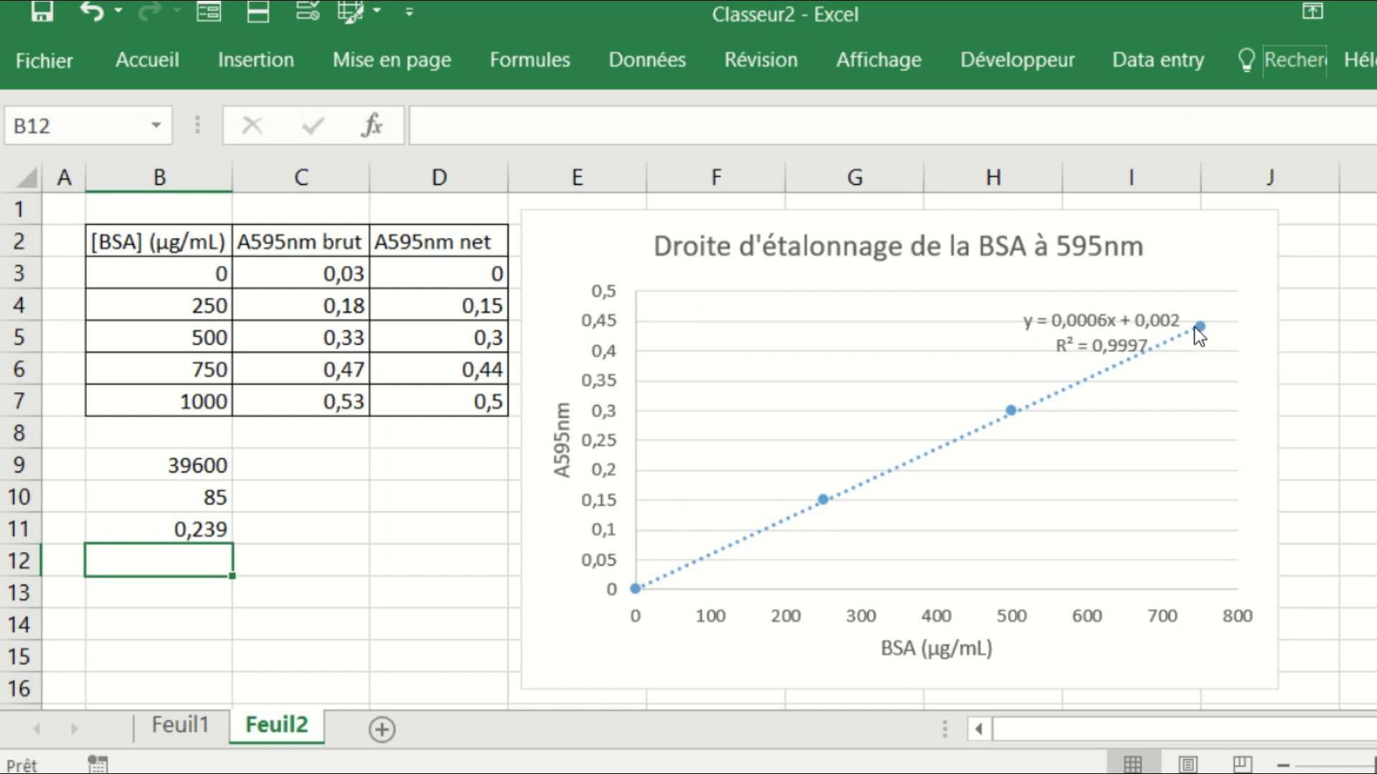
Step: In question h), cross out absorbances 1,550, 1,110, 0,842 and 0,506, and underline 0,269 and 0,148
{"action": "left_click", "coordinate": [364, 370]}
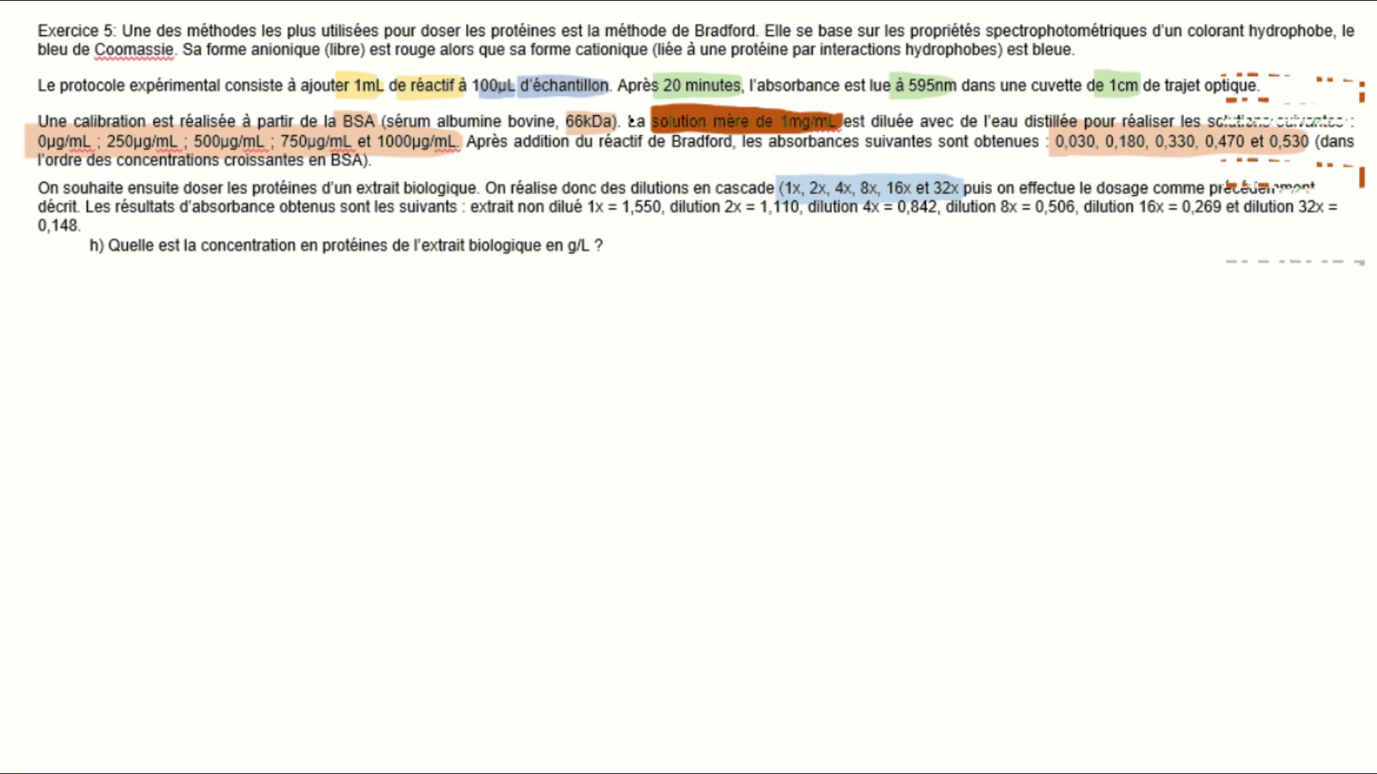
{"action": "left_click_drag", "start_coordinate": [645, 194], "coordinate": [654, 206]}
{"action": "mouse_move", "coordinate": [779, 194]}
{"action": "left_mouse_down"}
{"action": "mouse_move", "coordinate": [756, 213]}
{"action": "mouse_move", "coordinate": [790, 216]}
{"action": "left_mouse_up"}
{"action": "mouse_move", "coordinate": [912, 202]}
{"action": "left_mouse_down"}
{"action": "mouse_move", "coordinate": [887, 224]}
{"action": "mouse_move", "coordinate": [922, 215]}
{"action": "left_mouse_up"}
{"action": "left_click_drag", "start_coordinate": [1059, 194], "coordinate": [1068, 205]}
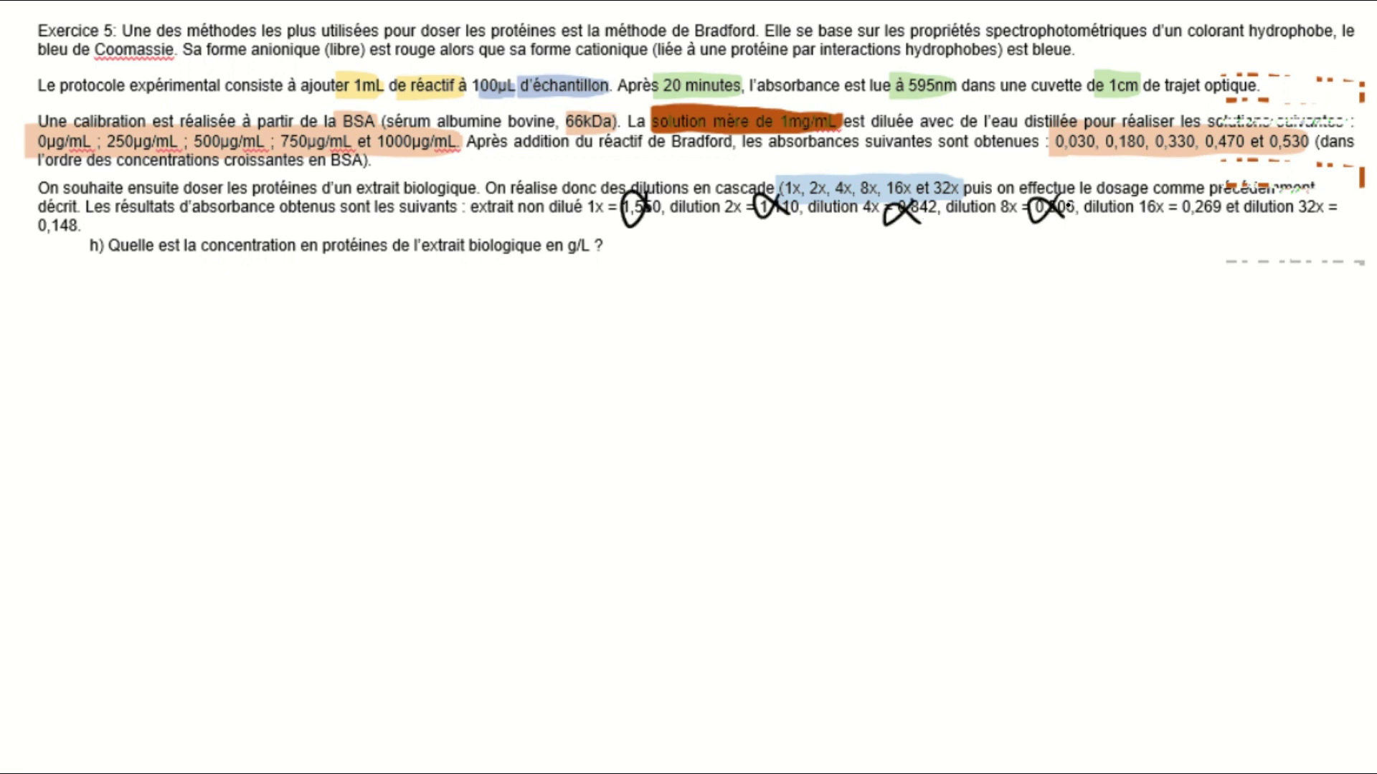
{"action": "left_click_drag", "start_coordinate": [1196, 226], "coordinate": [1184, 225]}
{"action": "left_click_drag", "start_coordinate": [77, 238], "coordinate": [37, 240]}
Step: Handwrite "A = 0,269 → A =" below question h)
{"action": "mouse_move", "coordinate": [63, 314]}
{"action": "left_mouse_down"}
{"action": "mouse_move", "coordinate": [71, 280]}
{"action": "mouse_move", "coordinate": [82, 314]}
{"action": "left_mouse_up"}
{"action": "mouse_move", "coordinate": [60, 302]}
{"action": "left_mouse_down"}
{"action": "mouse_move", "coordinate": [120, 307]}
{"action": "mouse_move", "coordinate": [138, 291]}
{"action": "mouse_move", "coordinate": [205, 309]}
{"action": "mouse_move", "coordinate": [151, 323]}
{"action": "left_mouse_up"}
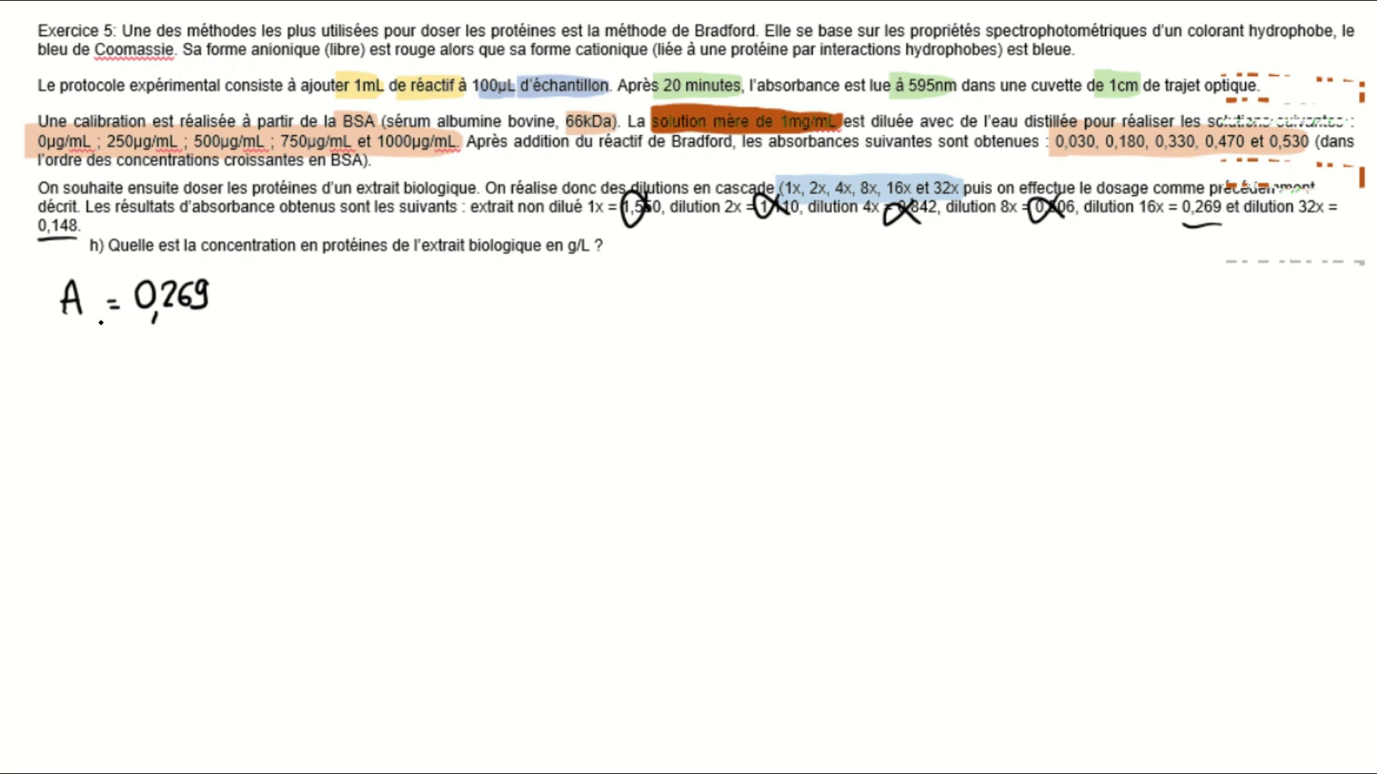
{"action": "left_click_drag", "start_coordinate": [275, 294], "coordinate": [291, 294]}
{"action": "mouse_move", "coordinate": [290, 288]}
{"action": "left_mouse_down"}
{"action": "mouse_move", "coordinate": [343, 281]}
{"action": "mouse_move", "coordinate": [352, 308]}
{"action": "left_mouse_up"}
{"action": "left_click_drag", "start_coordinate": [334, 298], "coordinate": [382, 296]}
{"action": "left_click_drag", "start_coordinate": [371, 305], "coordinate": [384, 304]}
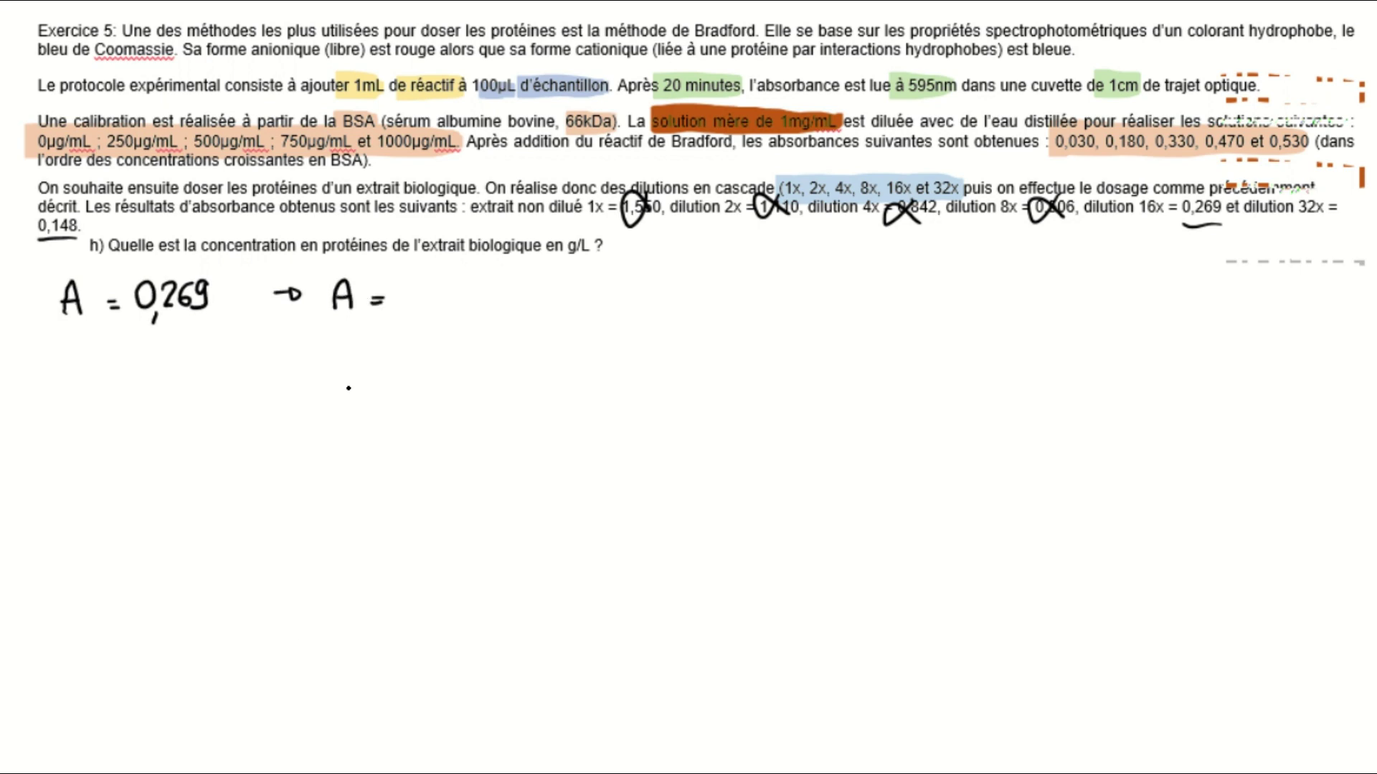
Step: Switch to the Excel workbook and check the raw absorbance of the 0 µg/mL blank in C3
{"action": "key", "text": "alt+Tab"}
{"action": "left_click", "coordinate": [312, 560]}
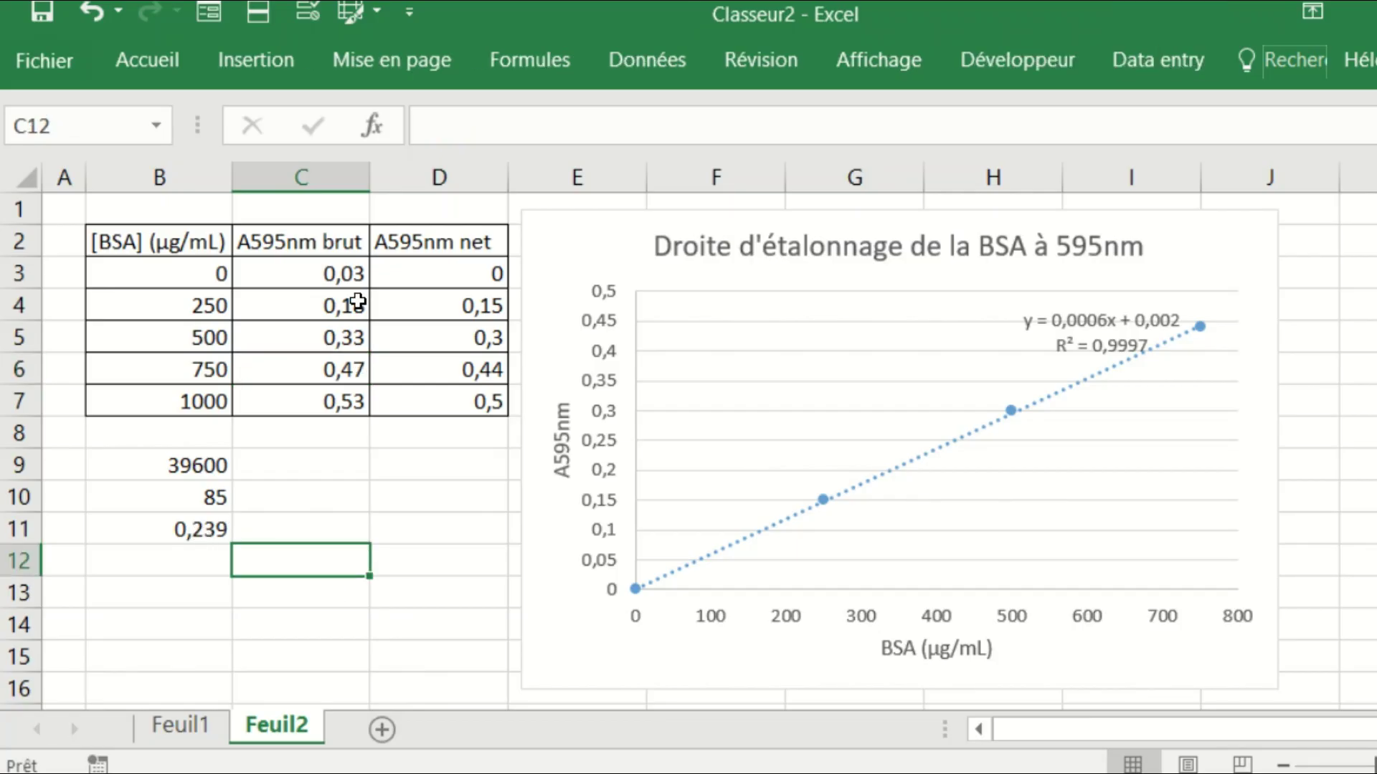
{"action": "left_click", "coordinate": [334, 273]}
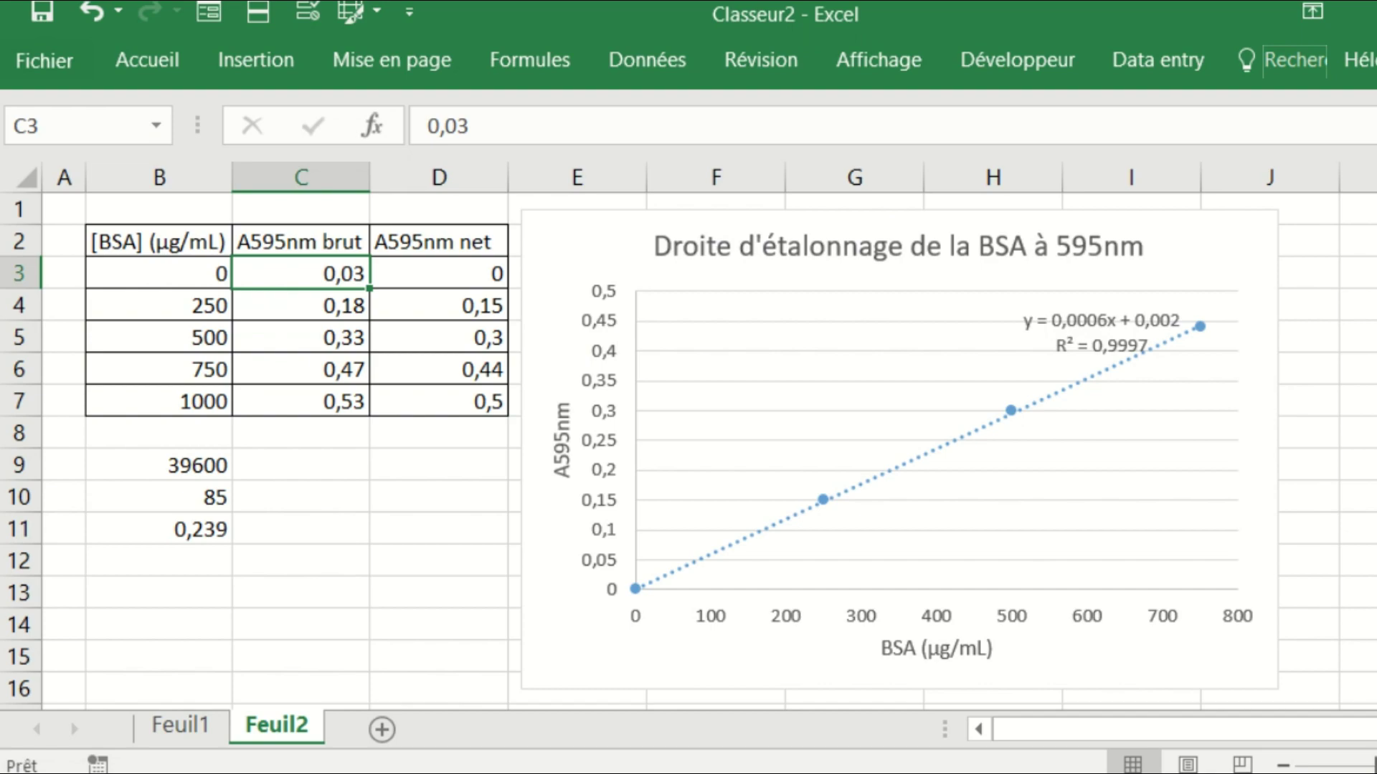
Step: Switch back to the exercise page, complete the boxed net absorbance "A = 0,239" and write "(×16)" beside it
{"action": "key", "text": "alt+Tab"}
{"action": "mouse_move", "coordinate": [410, 282]}
{"action": "left_mouse_down"}
{"action": "mouse_move", "coordinate": [395, 300]}
{"action": "mouse_move", "coordinate": [415, 284]}
{"action": "left_mouse_up"}
{"action": "mouse_move", "coordinate": [416, 303]}
{"action": "left_mouse_down"}
{"action": "mouse_move", "coordinate": [410, 320]}
{"action": "mouse_move", "coordinate": [452, 291]}
{"action": "mouse_move", "coordinate": [439, 307]}
{"action": "mouse_move", "coordinate": [471, 308]}
{"action": "mouse_move", "coordinate": [328, 271]}
{"action": "mouse_move", "coordinate": [353, 320]}
{"action": "mouse_move", "coordinate": [403, 320]}
{"action": "left_mouse_up"}
{"action": "mouse_move", "coordinate": [424, 322]}
{"action": "left_mouse_down"}
{"action": "mouse_move", "coordinate": [454, 322]}
{"action": "mouse_move", "coordinate": [491, 287]}
{"action": "mouse_move", "coordinate": [475, 270]}
{"action": "mouse_move", "coordinate": [529, 316]}
{"action": "mouse_move", "coordinate": [556, 314]}
{"action": "left_mouse_up"}
{"action": "mouse_move", "coordinate": [556, 296]}
{"action": "left_mouse_down"}
{"action": "mouse_move", "coordinate": [539, 316]}
{"action": "mouse_move", "coordinate": [601, 317]}
{"action": "left_mouse_up"}
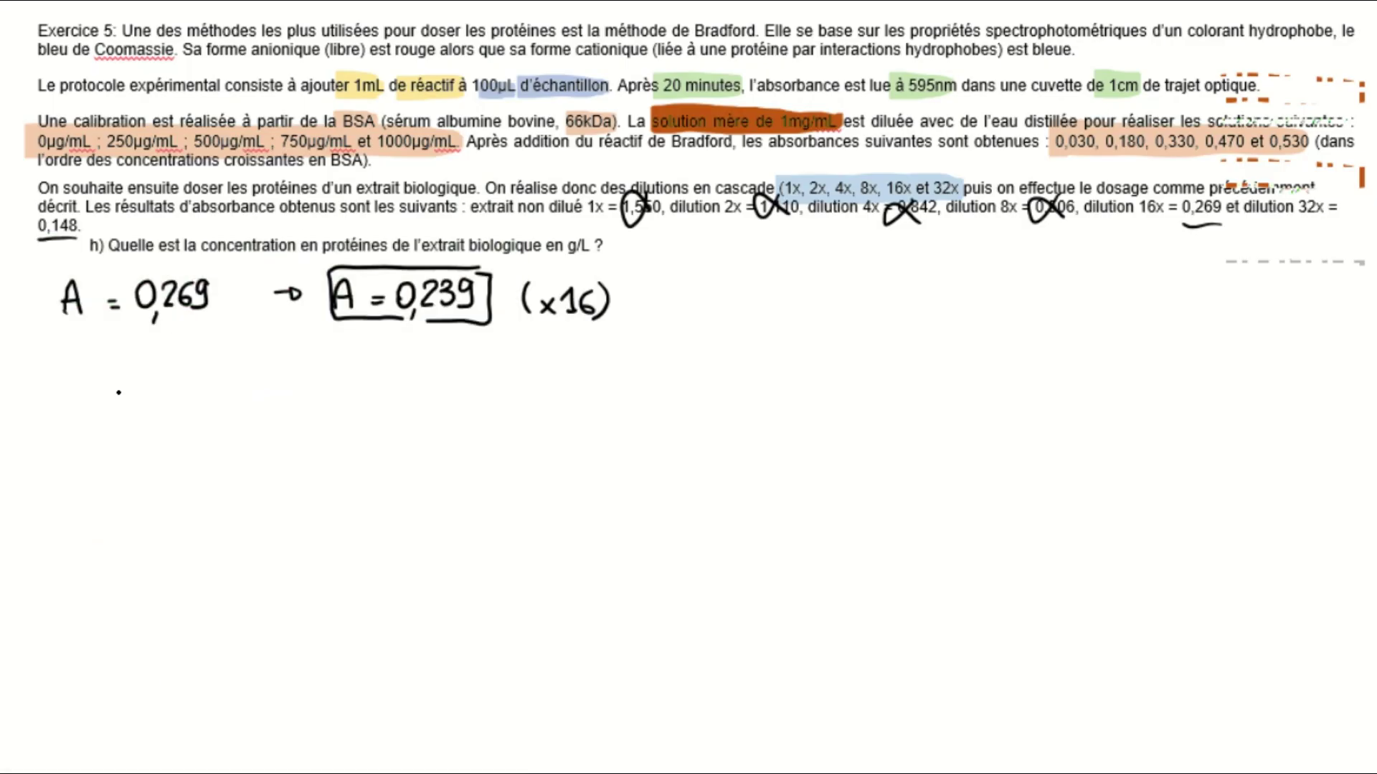
Step: Handwrite the calibration equation "A = 0,0006 × C + 0,002" below the absorbance line
{"action": "mouse_move", "coordinate": [114, 403]}
{"action": "left_mouse_down"}
{"action": "mouse_move", "coordinate": [156, 397]}
{"action": "mouse_move", "coordinate": [183, 367]}
{"action": "left_mouse_up"}
{"action": "mouse_move", "coordinate": [194, 395]}
{"action": "left_mouse_down"}
{"action": "mouse_move", "coordinate": [190, 406]}
{"action": "mouse_move", "coordinate": [208, 367]}
{"action": "mouse_move", "coordinate": [219, 393]}
{"action": "mouse_move", "coordinate": [249, 367]}
{"action": "mouse_move", "coordinate": [253, 384]}
{"action": "mouse_move", "coordinate": [294, 395]}
{"action": "left_mouse_up"}
{"action": "mouse_move", "coordinate": [294, 378]}
{"action": "left_mouse_down"}
{"action": "mouse_move", "coordinate": [278, 396]}
{"action": "mouse_move", "coordinate": [350, 391]}
{"action": "left_mouse_up"}
{"action": "left_click_drag", "start_coordinate": [356, 384], "coordinate": [343, 384]}
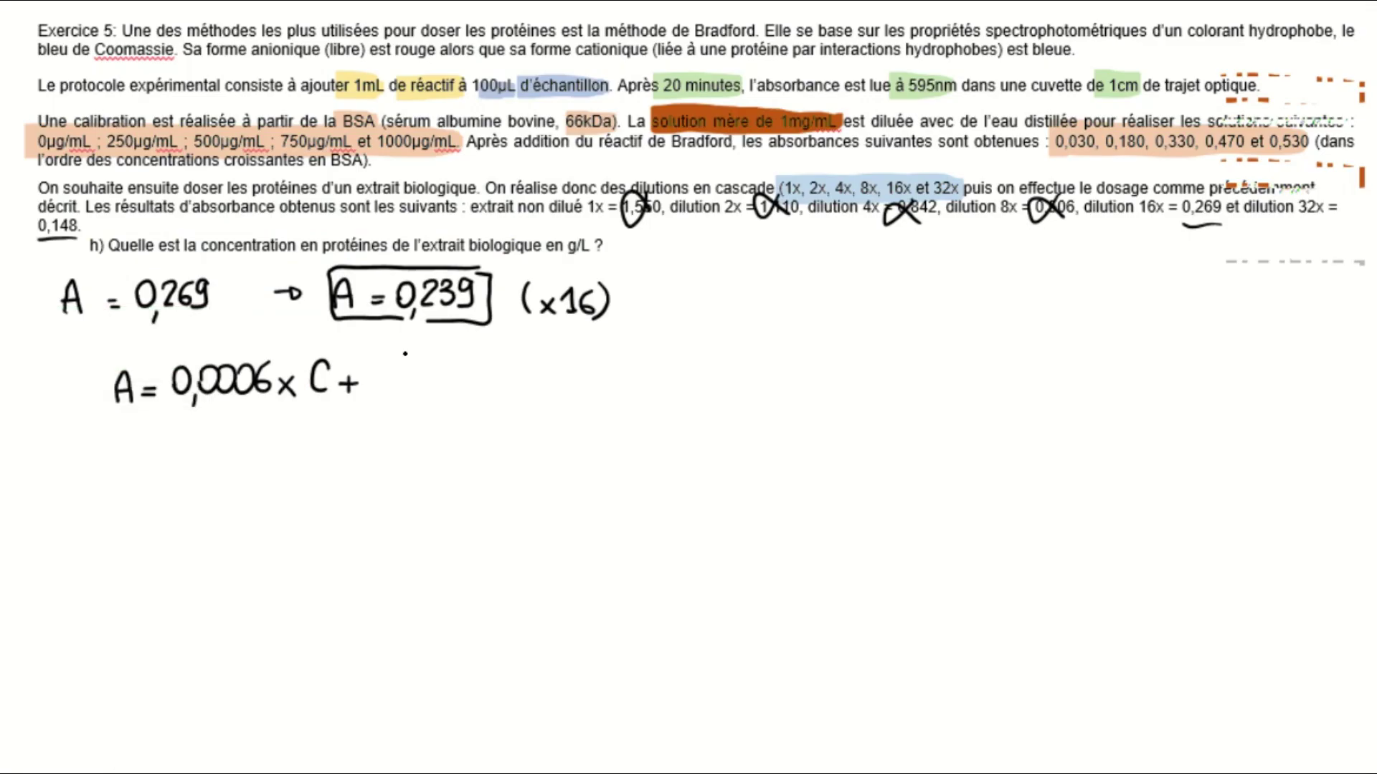
{"action": "mouse_move", "coordinate": [391, 363]}
{"action": "left_mouse_down"}
{"action": "mouse_move", "coordinate": [393, 403]}
{"action": "mouse_move", "coordinate": [414, 365]}
{"action": "mouse_move", "coordinate": [458, 392]}
{"action": "left_mouse_up"}
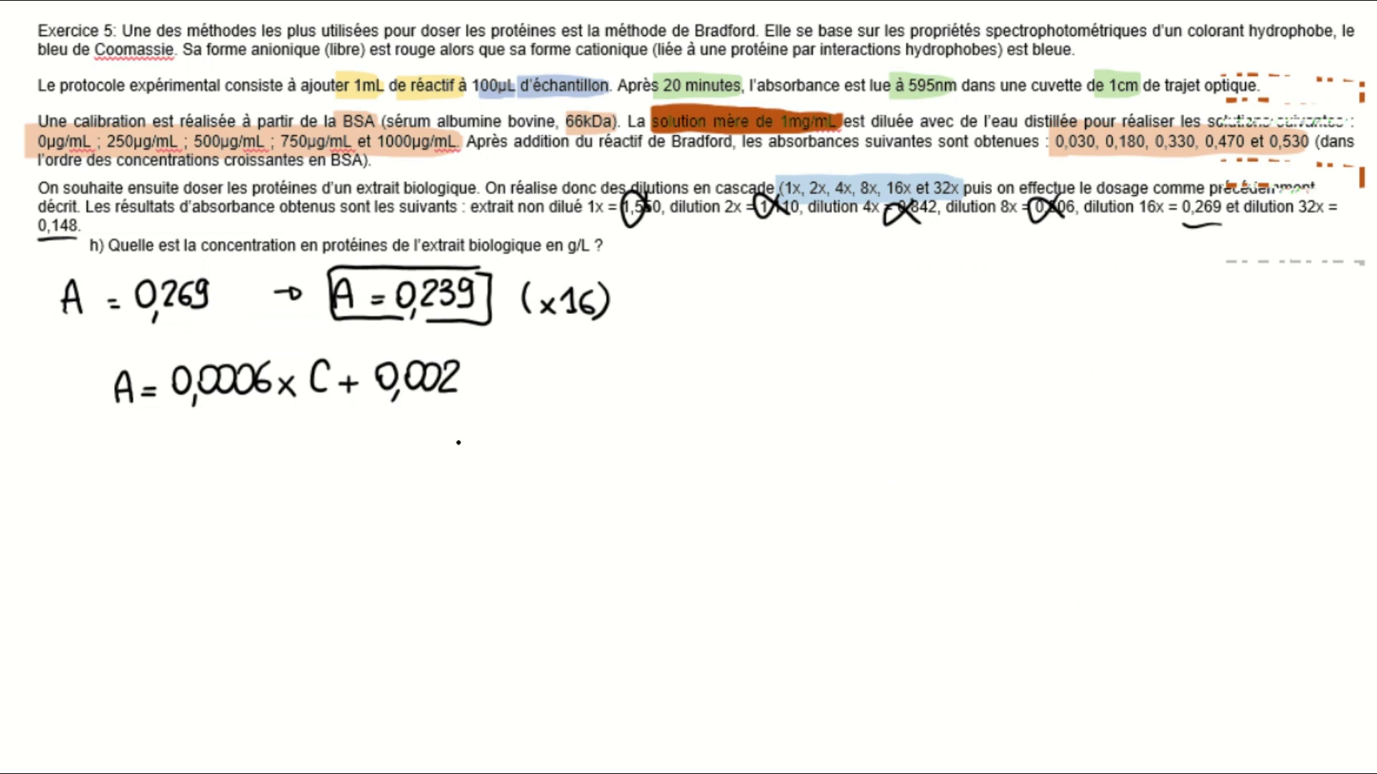
Step: Recheck the trendline equation in Excel and handwrite the rearranged form "⇒ C = (A − 0,002) / 0,0006" on the exercise page
{"action": "key", "text": "alt+Tab"}
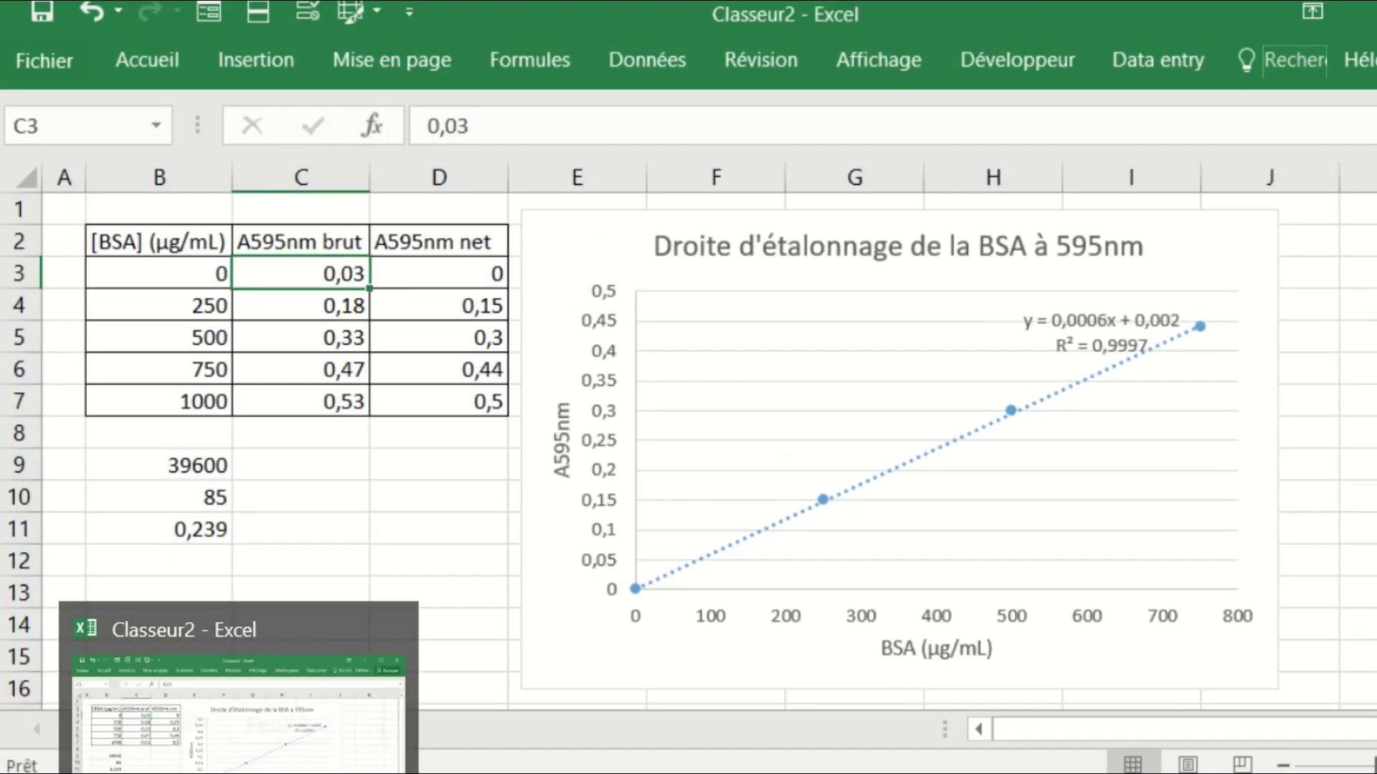
{"action": "key", "text": "alt+Tab"}
{"action": "left_click_drag", "start_coordinate": [89, 467], "coordinate": [105, 467]}
{"action": "mouse_move", "coordinate": [90, 476]}
{"action": "left_mouse_down"}
{"action": "mouse_move", "coordinate": [134, 472]}
{"action": "mouse_move", "coordinate": [151, 490]}
{"action": "mouse_move", "coordinate": [181, 471]}
{"action": "left_mouse_up"}
{"action": "mouse_move", "coordinate": [166, 479]}
{"action": "left_mouse_down"}
{"action": "mouse_move", "coordinate": [231, 461]}
{"action": "mouse_move", "coordinate": [223, 448]}
{"action": "left_mouse_up"}
{"action": "mouse_move", "coordinate": [241, 447]}
{"action": "left_mouse_down"}
{"action": "mouse_move", "coordinate": [275, 428]}
{"action": "mouse_move", "coordinate": [276, 465]}
{"action": "mouse_move", "coordinate": [299, 427]}
{"action": "mouse_move", "coordinate": [316, 426]}
{"action": "mouse_move", "coordinate": [359, 471]}
{"action": "mouse_move", "coordinate": [200, 472]}
{"action": "mouse_move", "coordinate": [227, 531]}
{"action": "mouse_move", "coordinate": [242, 498]}
{"action": "mouse_move", "coordinate": [292, 507]}
{"action": "left_mouse_up"}
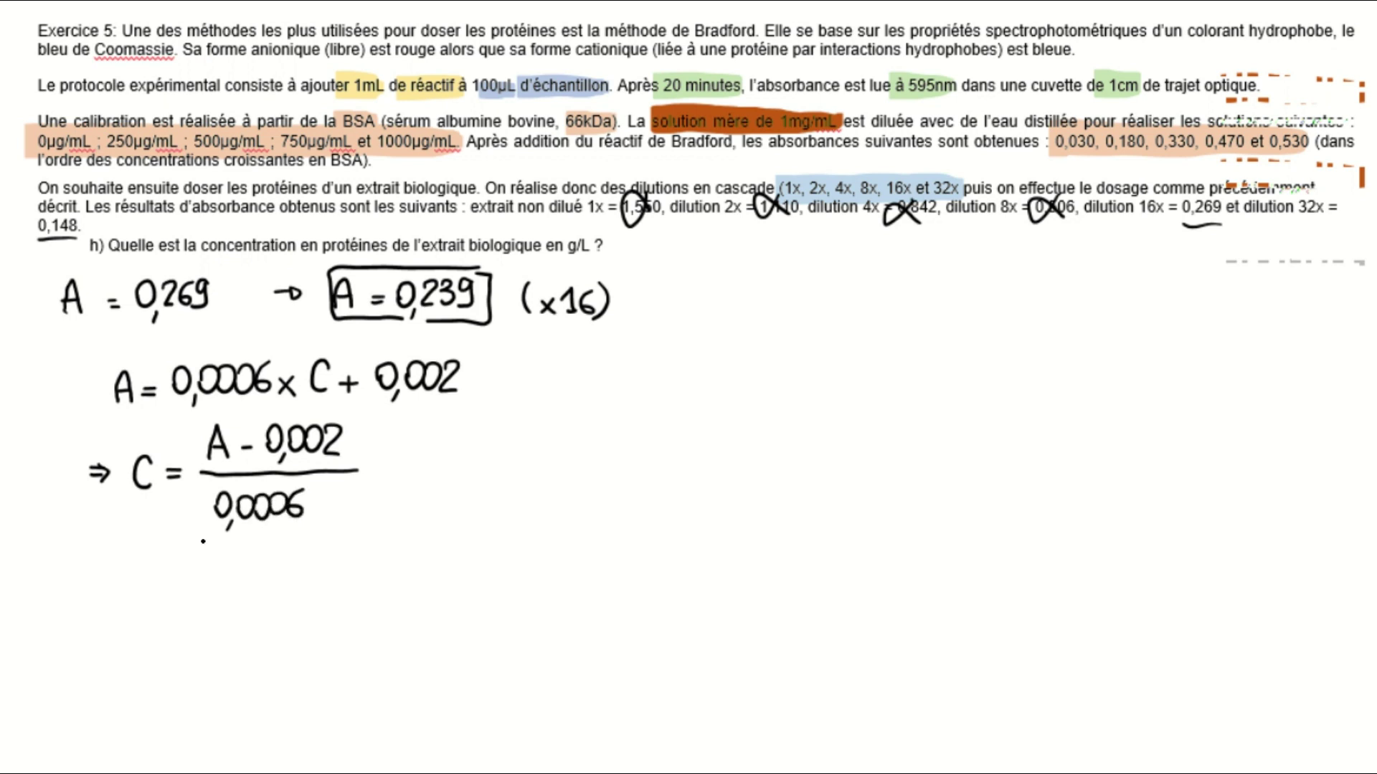
Step: Switch to Excel and enter the formula =(B11-0,002)/0,0006 in cell B13
{"action": "key", "text": "alt+Tab"}
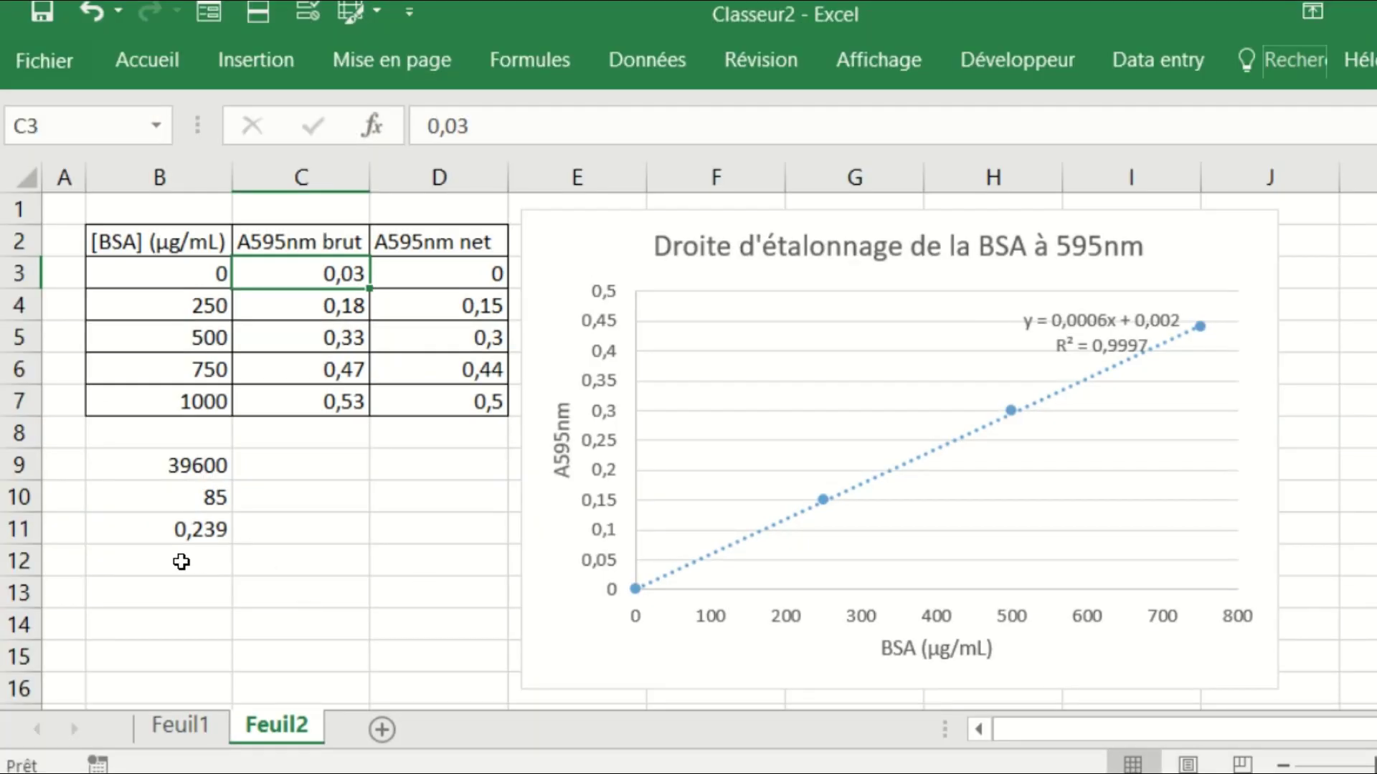
{"action": "left_click_drag", "start_coordinate": [182, 624], "coordinate": [184, 604]}
{"action": "left_click", "coordinate": [185, 604]}
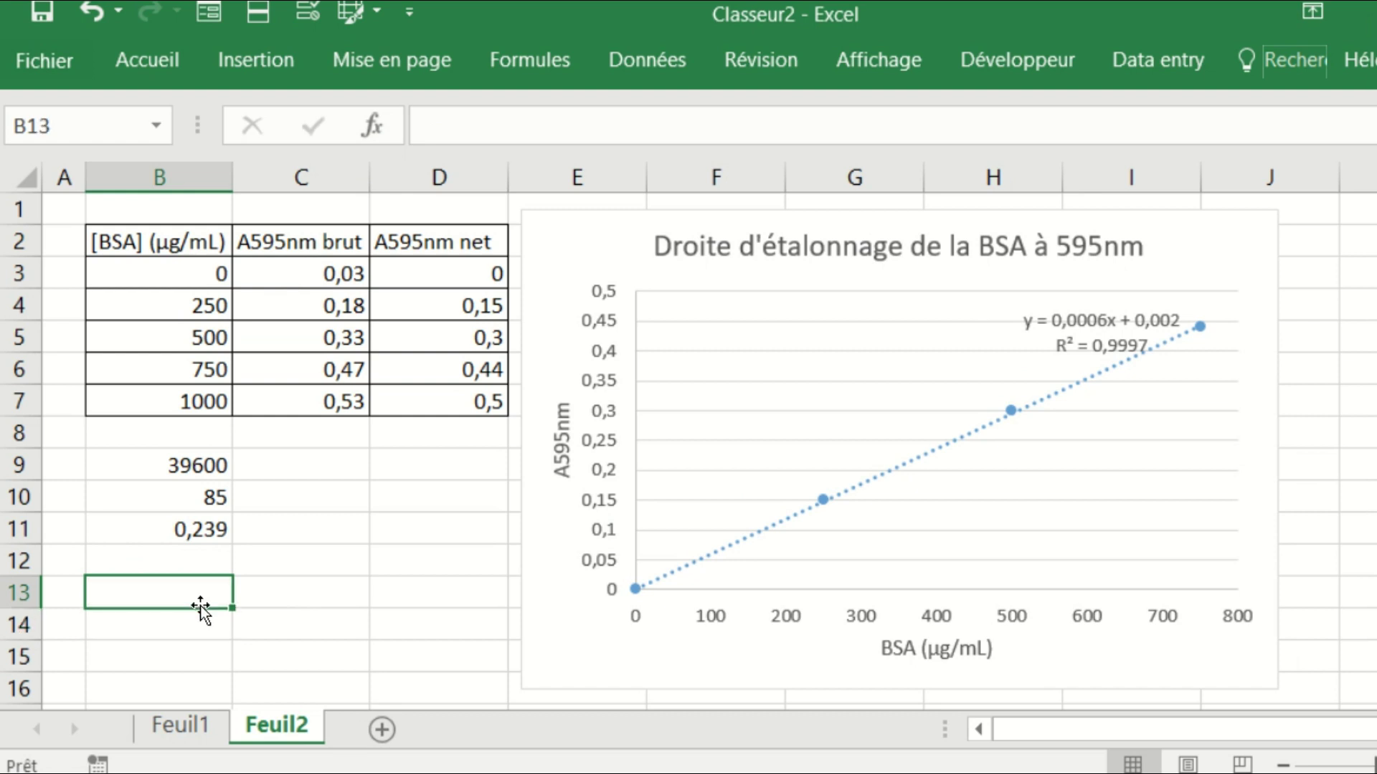
{"action": "type", "text": "="}
{"action": "left_click", "coordinate": [202, 534]}
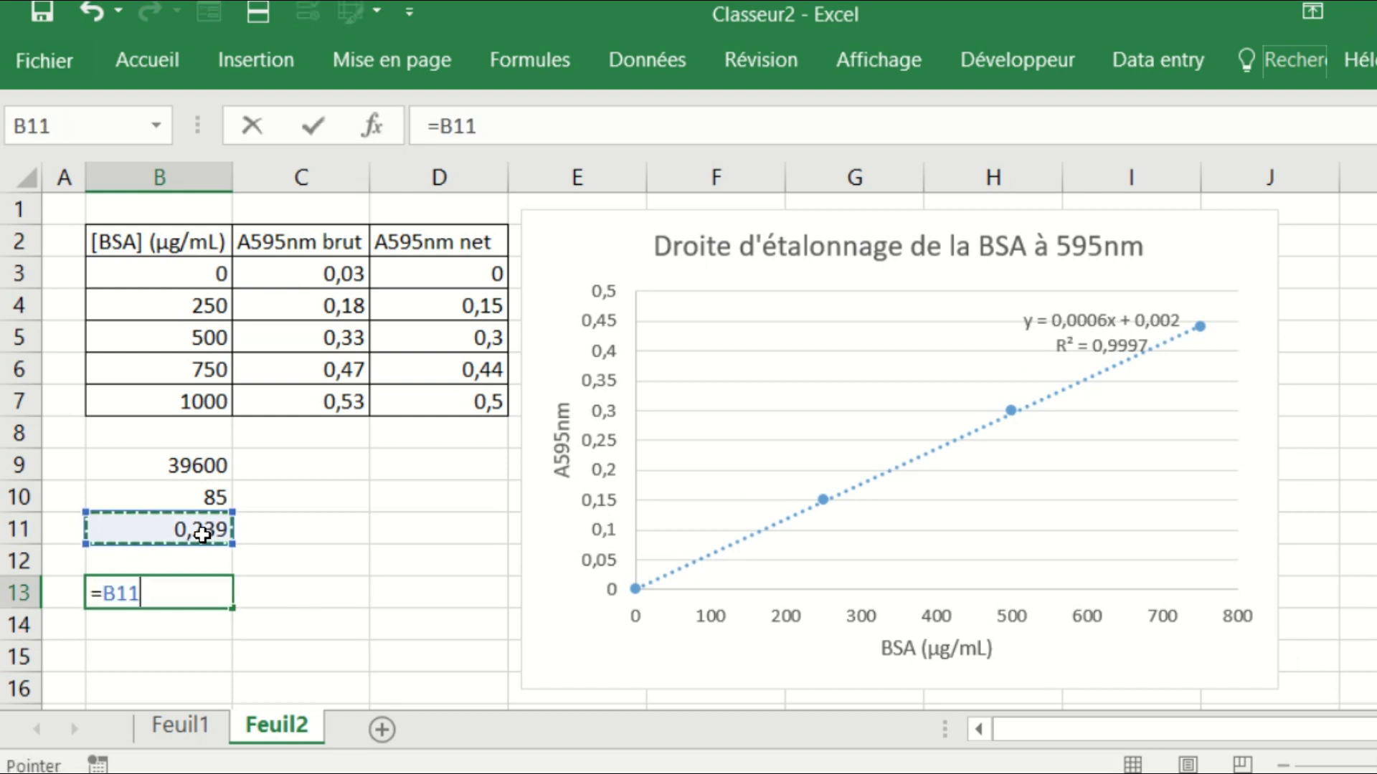
{"action": "left_click", "coordinate": [444, 129]}
{"action": "type", "text": "("}
{"action": "left_click", "coordinate": [540, 130]}
{"action": "type", "text": "-"}
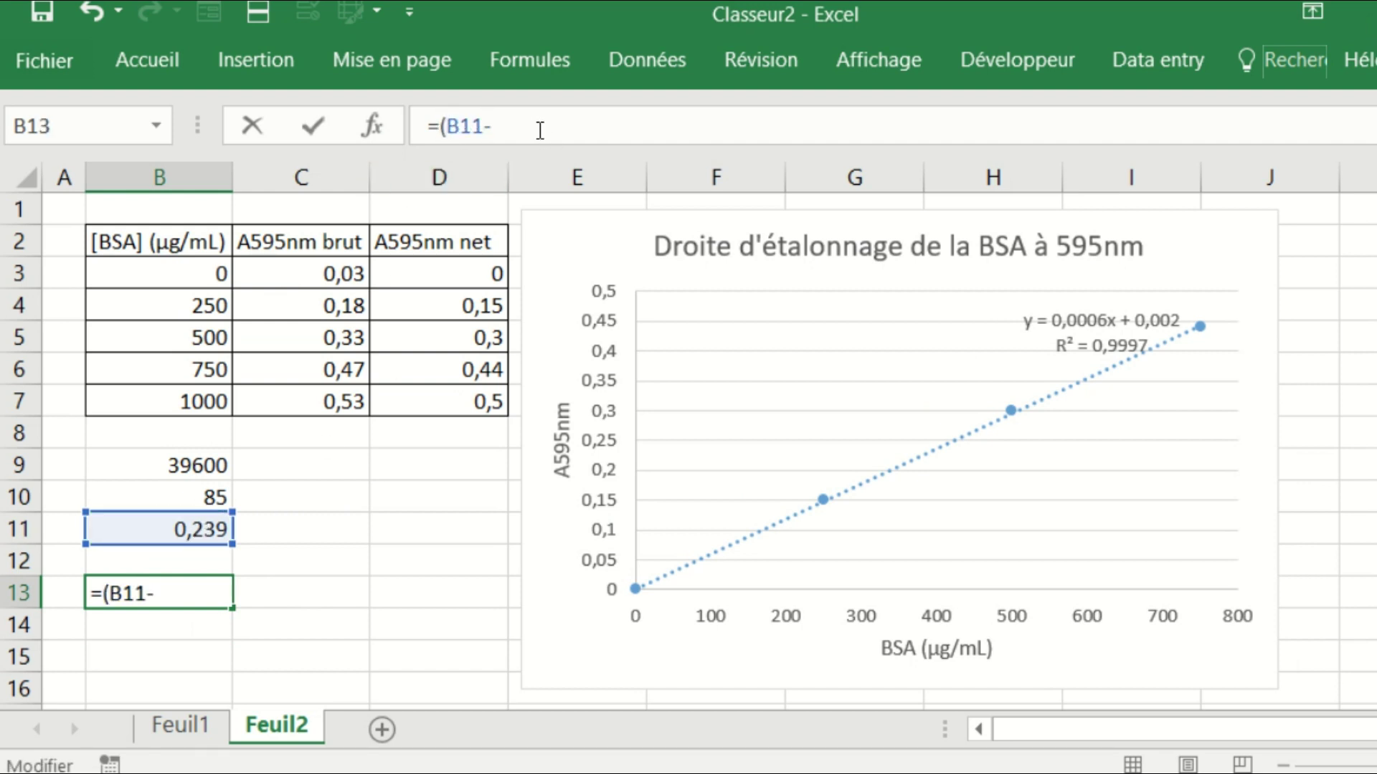
{"action": "type", "text": "0,002)/0,0006"}
{"action": "key", "text": "Return"}
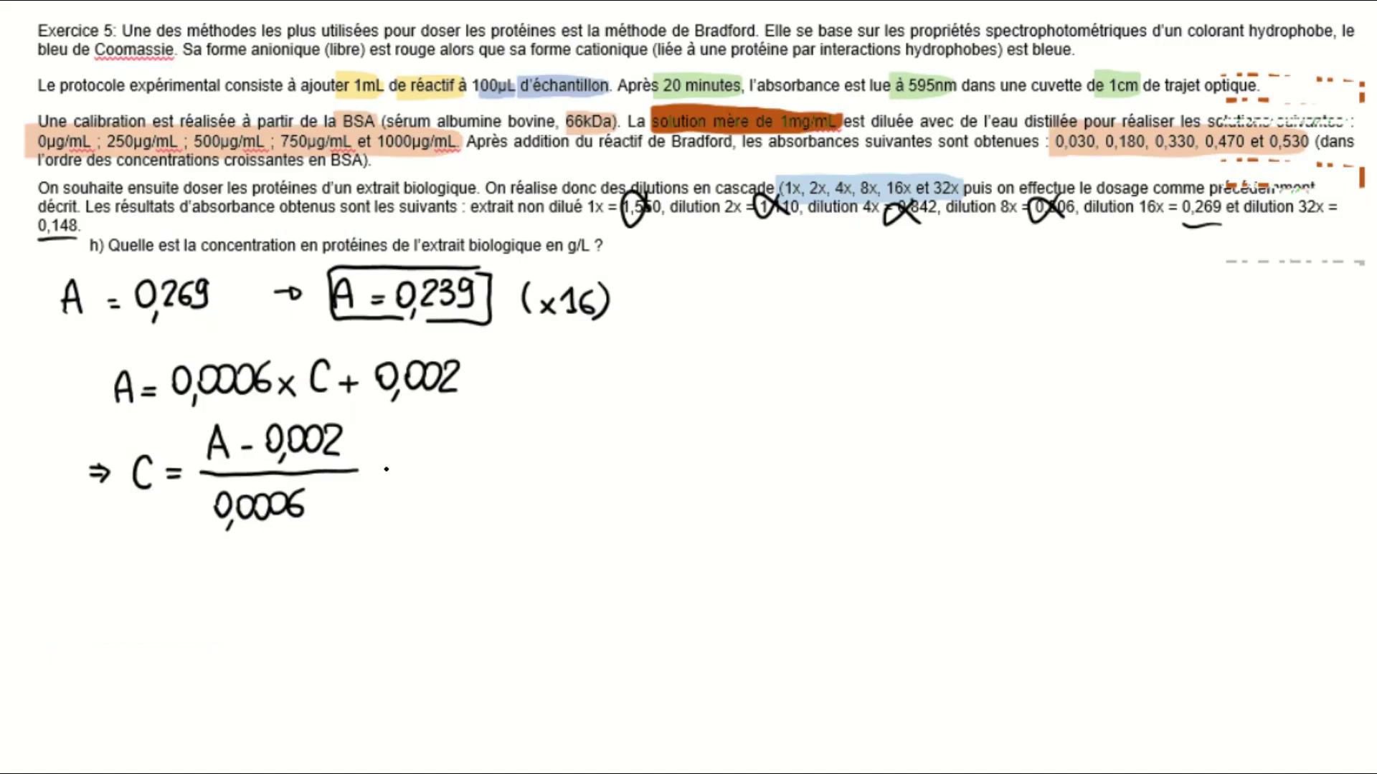
Step: On the exercise page, handwrite "= 395 µg/mL" after the concentration fraction
{"action": "mouse_move", "coordinate": [376, 468]}
{"action": "left_mouse_down"}
{"action": "mouse_move", "coordinate": [416, 485]}
{"action": "mouse_move", "coordinate": [452, 459]}
{"action": "mouse_move", "coordinate": [440, 486]}
{"action": "mouse_move", "coordinate": [460, 483]}
{"action": "left_mouse_up"}
{"action": "left_click_drag", "start_coordinate": [466, 454], "coordinate": [481, 454]}
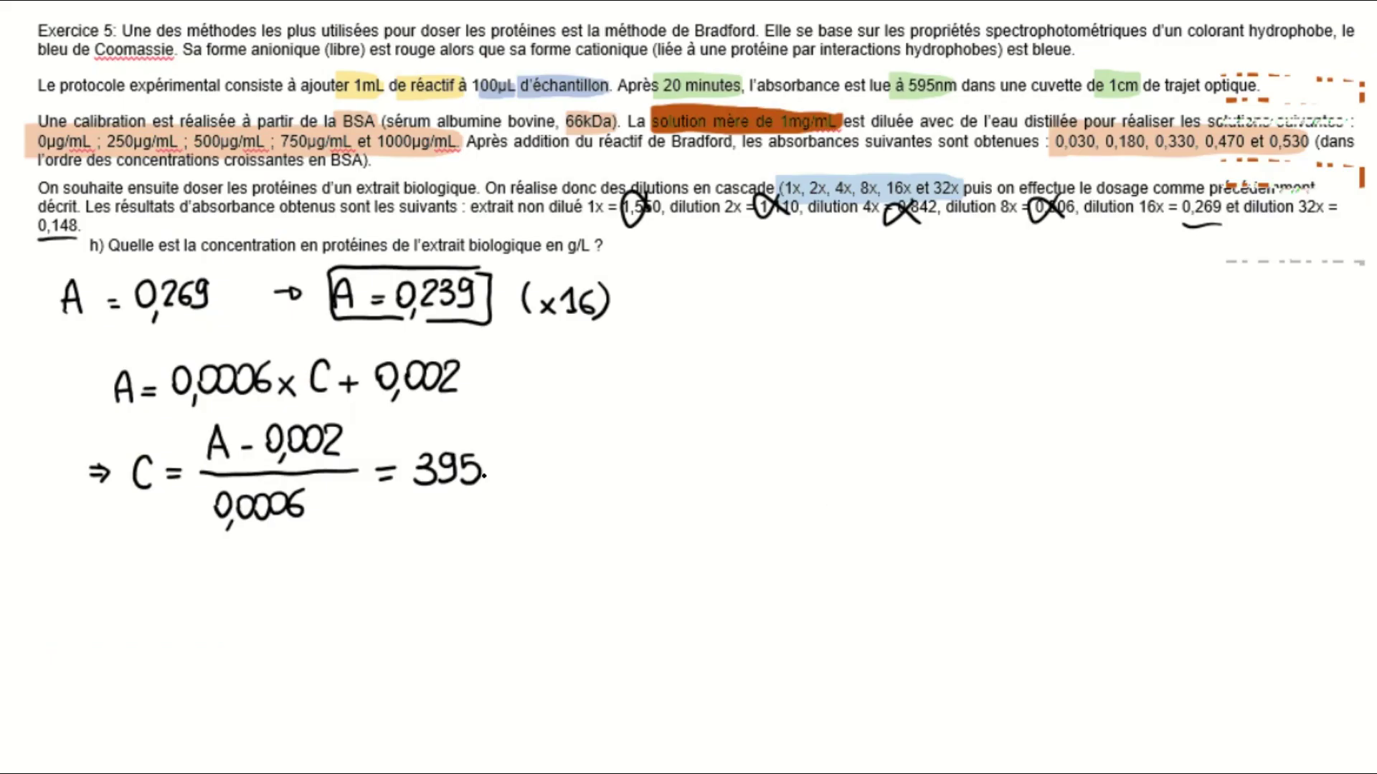
{"action": "mouse_move", "coordinate": [495, 466]}
{"action": "left_mouse_down"}
{"action": "mouse_move", "coordinate": [500, 502]}
{"action": "mouse_move", "coordinate": [515, 468]}
{"action": "mouse_move", "coordinate": [535, 473]}
{"action": "mouse_move", "coordinate": [527, 506]}
{"action": "left_mouse_up"}
{"action": "mouse_move", "coordinate": [558, 446]}
{"action": "left_mouse_down"}
{"action": "mouse_move", "coordinate": [549, 479]}
{"action": "mouse_move", "coordinate": [601, 455]}
{"action": "mouse_move", "coordinate": [598, 482]}
{"action": "left_mouse_up"}
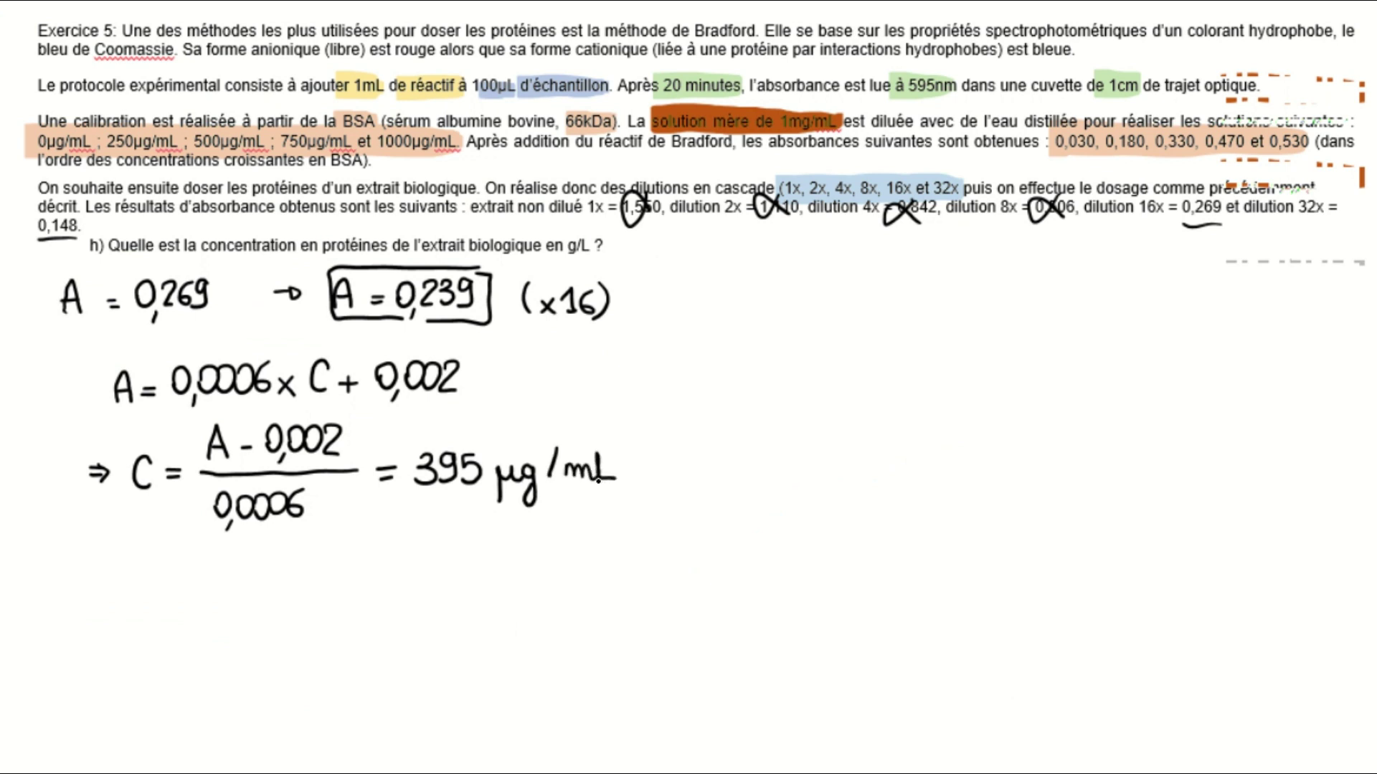
Step: Handwrite the converted concentration "= 395 mg/L" below the µg/mL result
{"action": "left_click_drag", "start_coordinate": [390, 537], "coordinate": [403, 535]}
{"action": "mouse_move", "coordinate": [389, 546]}
{"action": "left_mouse_down"}
{"action": "mouse_move", "coordinate": [433, 539]}
{"action": "mouse_move", "coordinate": [418, 554]}
{"action": "left_mouse_up"}
{"action": "mouse_move", "coordinate": [451, 529]}
{"action": "left_mouse_down"}
{"action": "mouse_move", "coordinate": [447, 553]}
{"action": "mouse_move", "coordinate": [495, 553]}
{"action": "mouse_move", "coordinate": [494, 577]}
{"action": "left_mouse_up"}
{"action": "mouse_move", "coordinate": [522, 524]}
{"action": "left_mouse_down"}
{"action": "mouse_move", "coordinate": [514, 556]}
{"action": "mouse_move", "coordinate": [550, 553]}
{"action": "mouse_move", "coordinate": [490, 529]}
{"action": "mouse_move", "coordinate": [504, 539]}
{"action": "left_mouse_up"}
{"action": "left_click", "coordinate": [554, 549]}
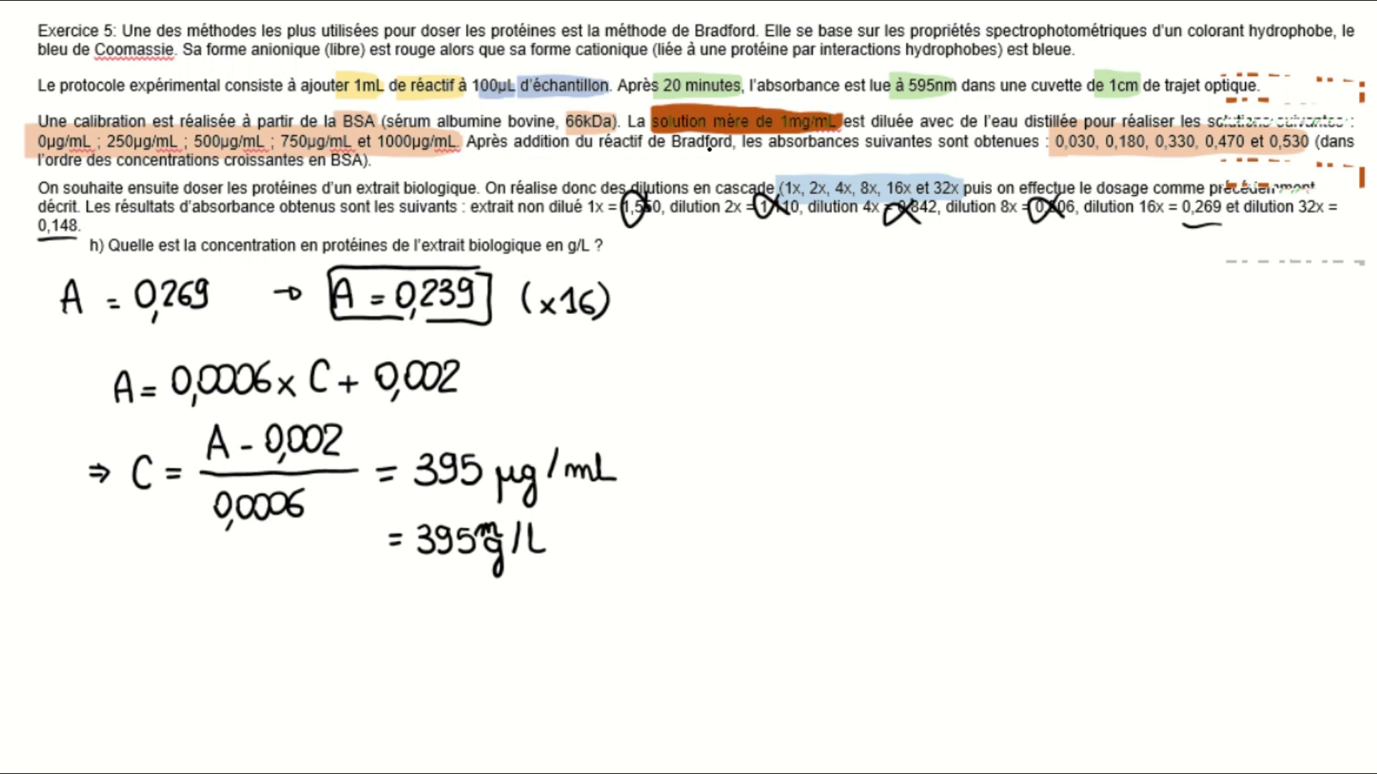